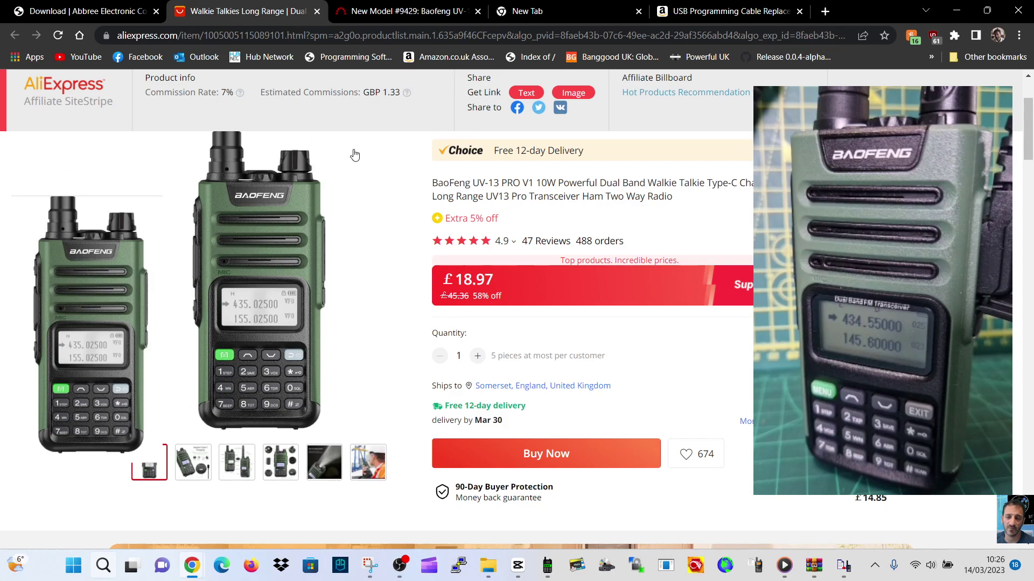
# - Scroll the AliExpress UV-13 PRO listing to the description images of its Type-C charging port
pyautogui.scroll(3, 77, 141)
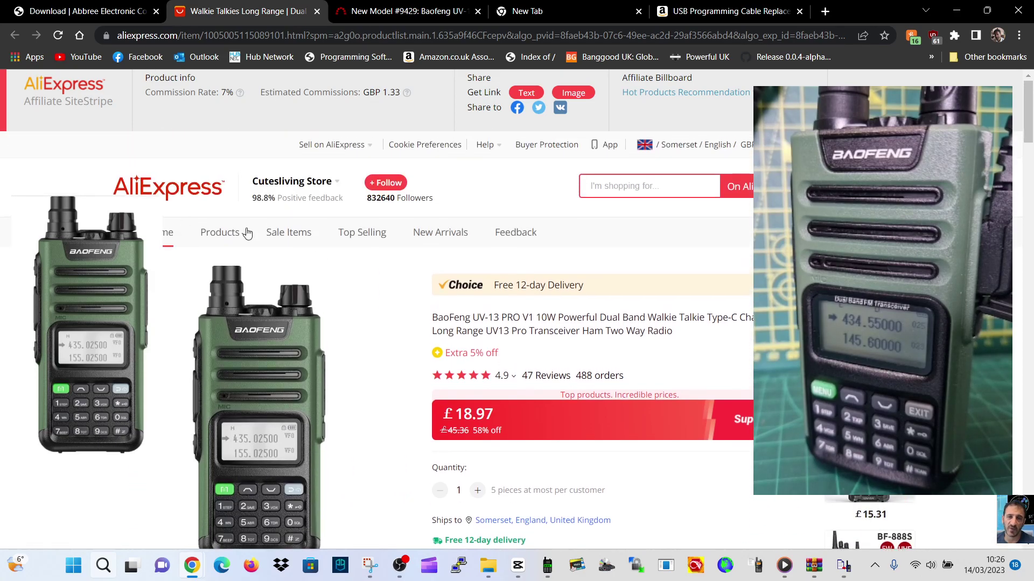
pyautogui.scroll(-15, 732, 300)
pyautogui.scroll(5, 715, 311)
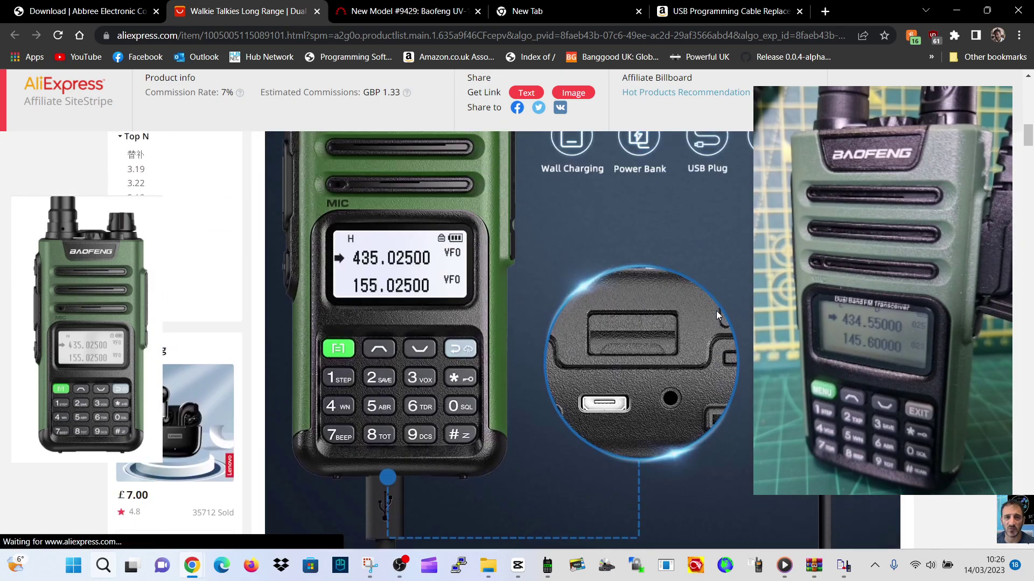
pyautogui.click(375, 15)
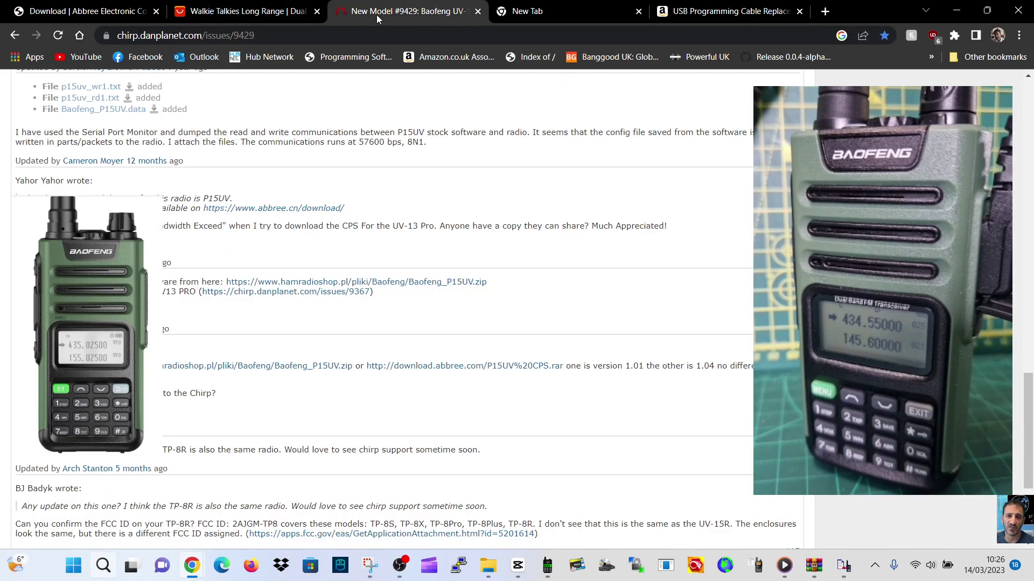
pyautogui.click(104, 12)
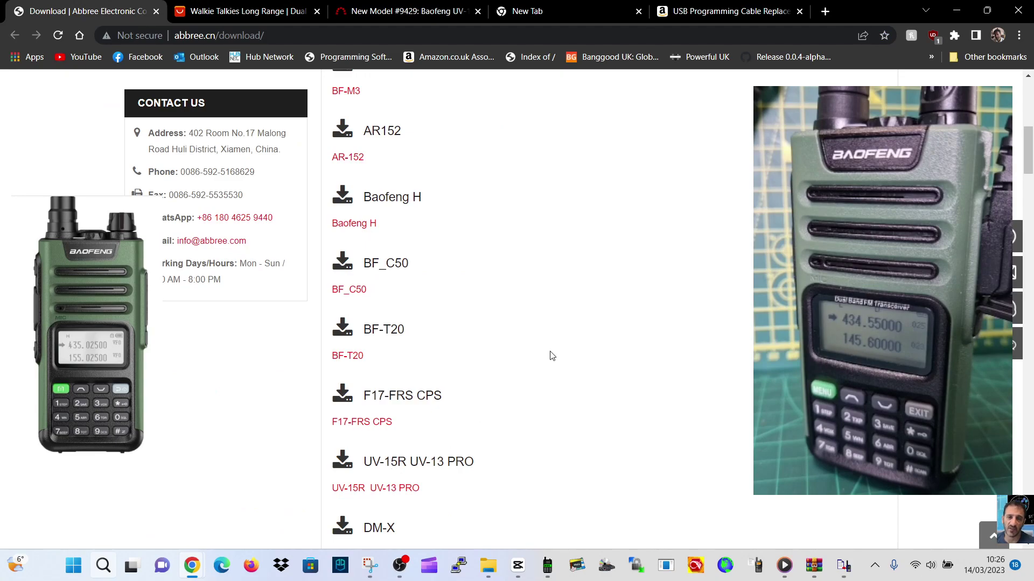
pyautogui.scroll(8, 599, 354)
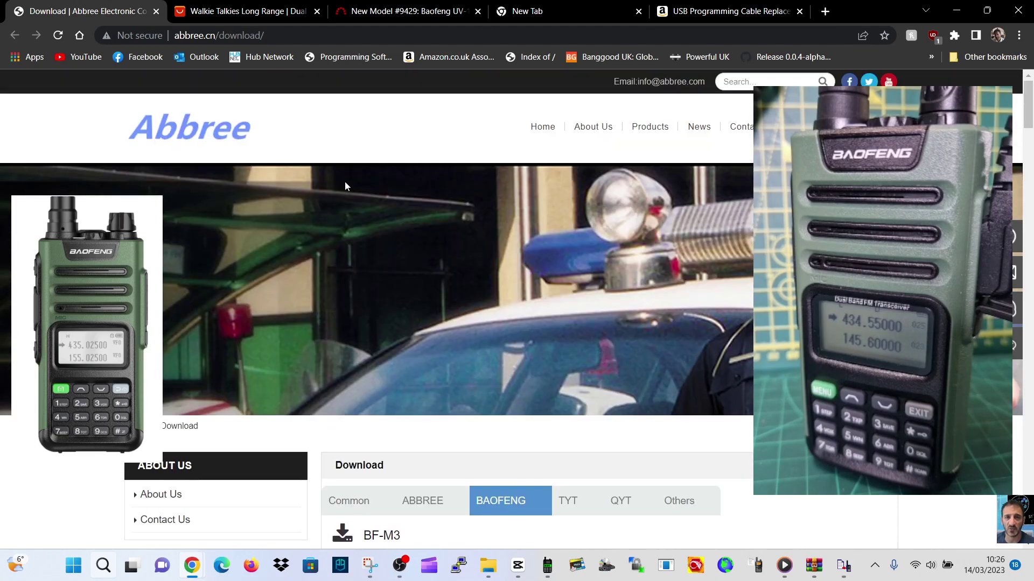
pyautogui.scroll(-10, 657, 268)
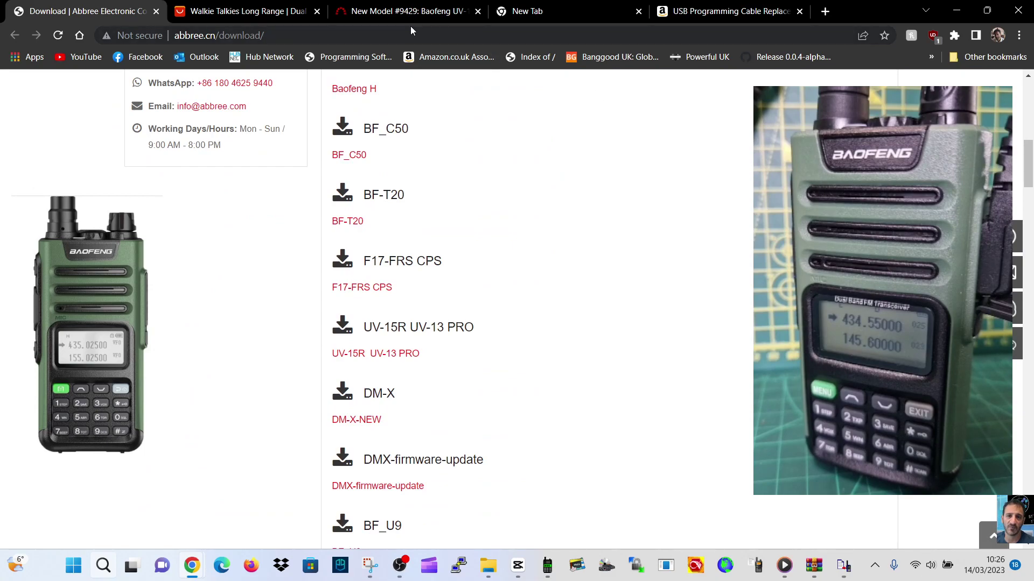
pyautogui.click(397, 11)
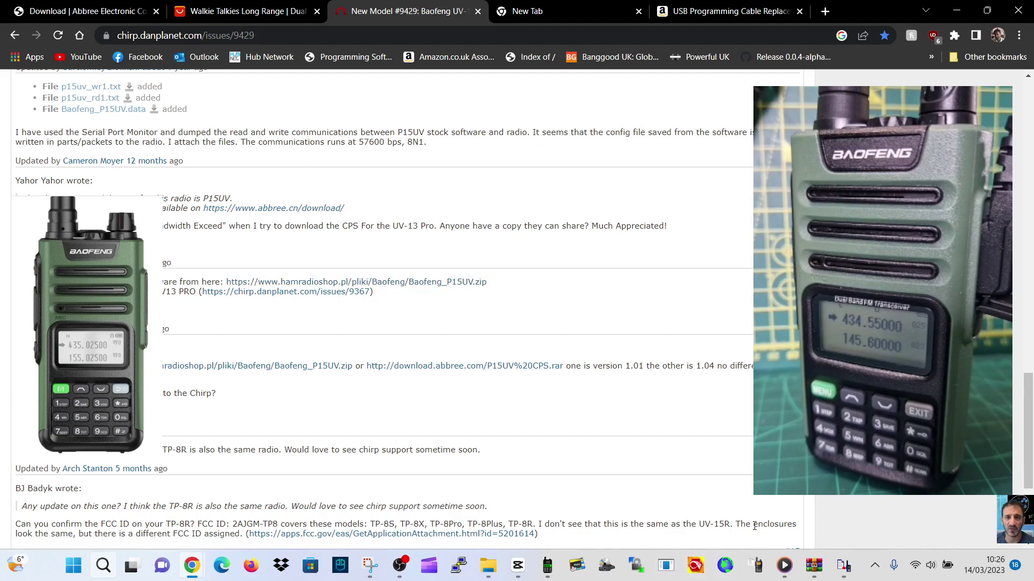
# - Bring the P15UV window showing UHF 400-520MHz and VHF 136-174MHz ranges in front of the Amazon cable page
pyautogui.click(846, 569)
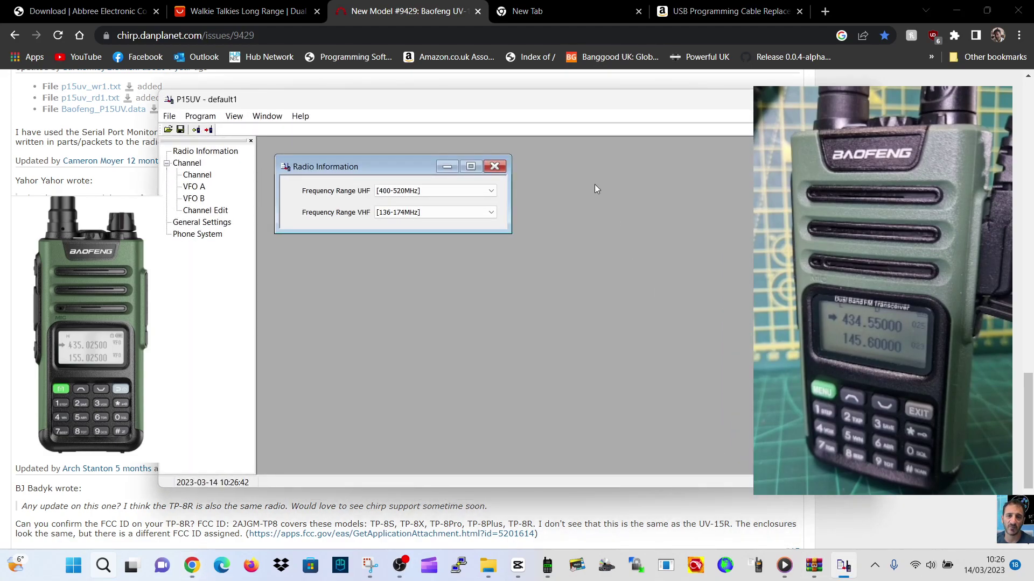
pyautogui.moveTo(565, 110); pyautogui.dragTo(569, 117)
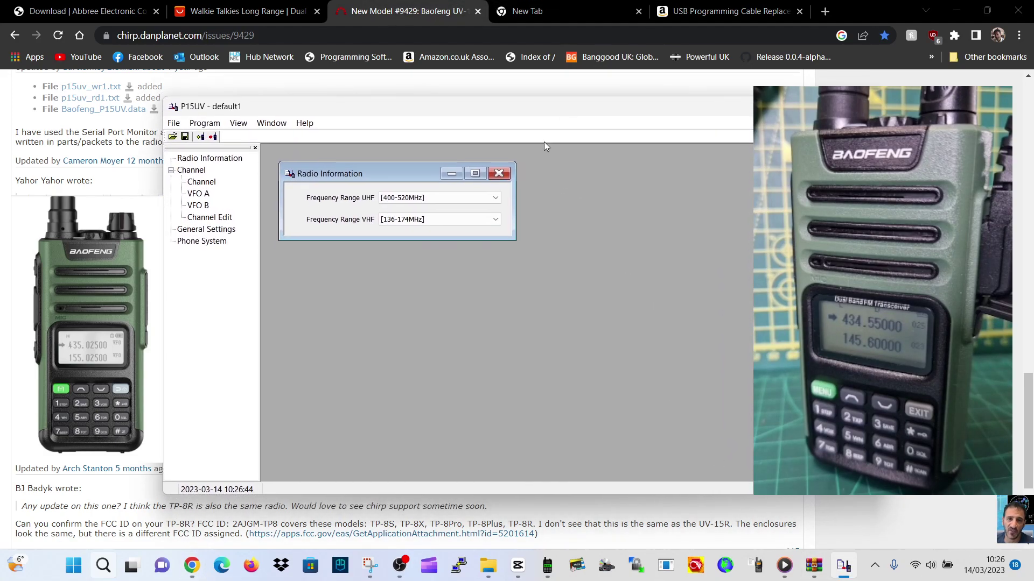
pyautogui.click(725, 10)
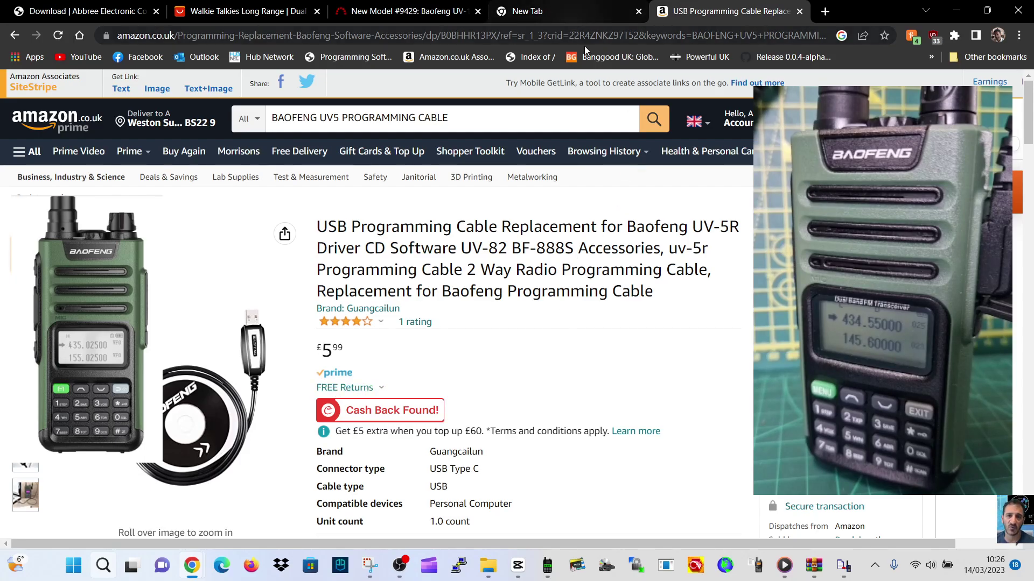
pyautogui.click(844, 572)
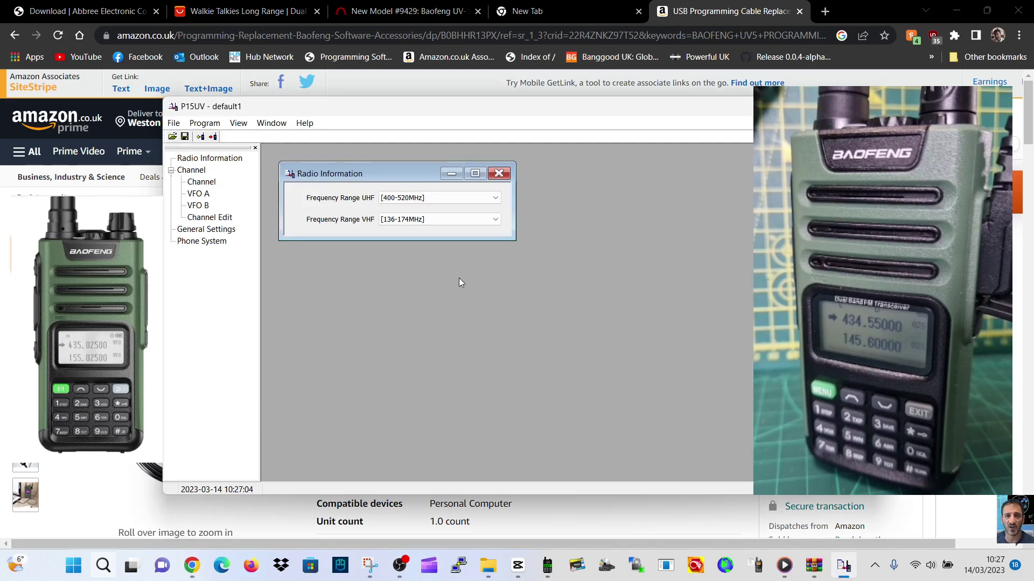
# - Confirm in Device Manager that the CH340 programming cable is on COM8, then return to P15UV
pyautogui.rightClick(76, 573)
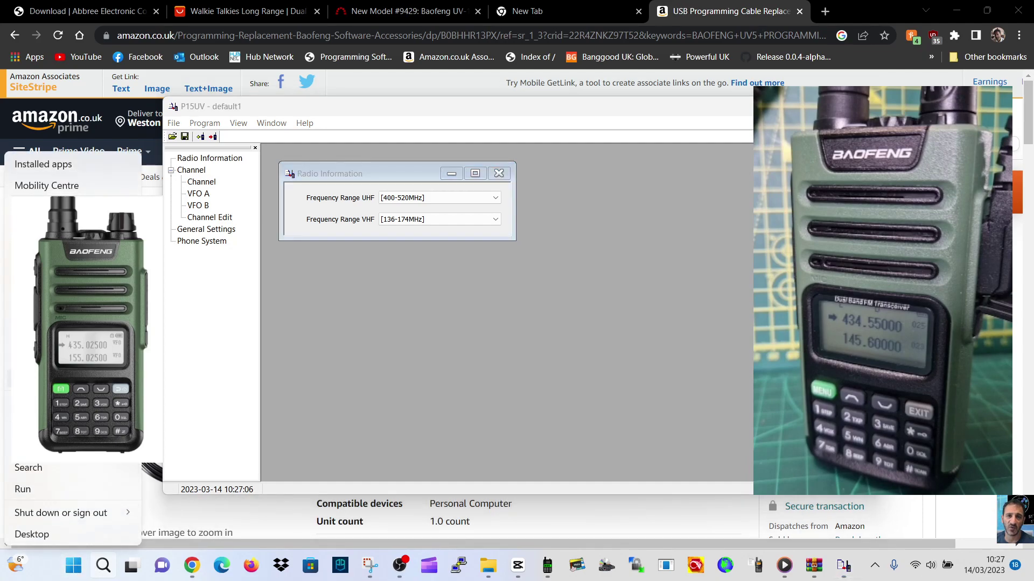
pyautogui.press('Escape')
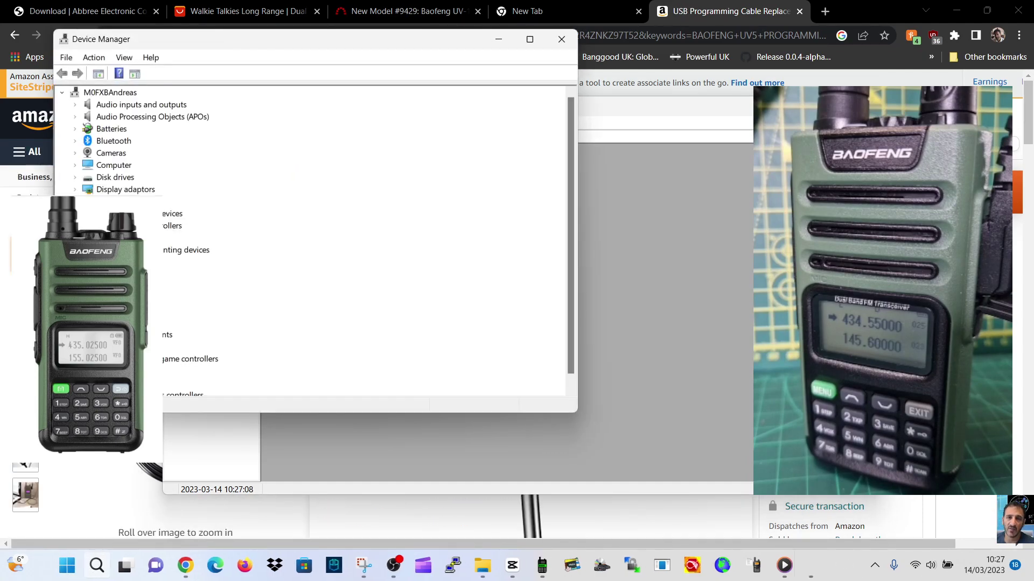
pyautogui.moveTo(291, 49); pyautogui.dragTo(290, 68)
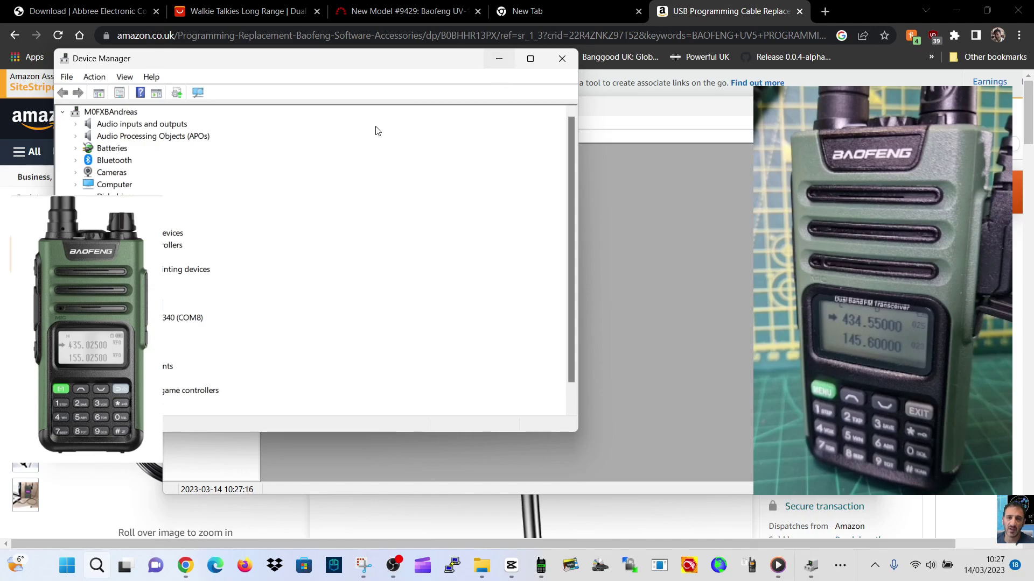
pyautogui.click(499, 60)
pyautogui.moveTo(506, 93); pyautogui.dragTo(494, 112)
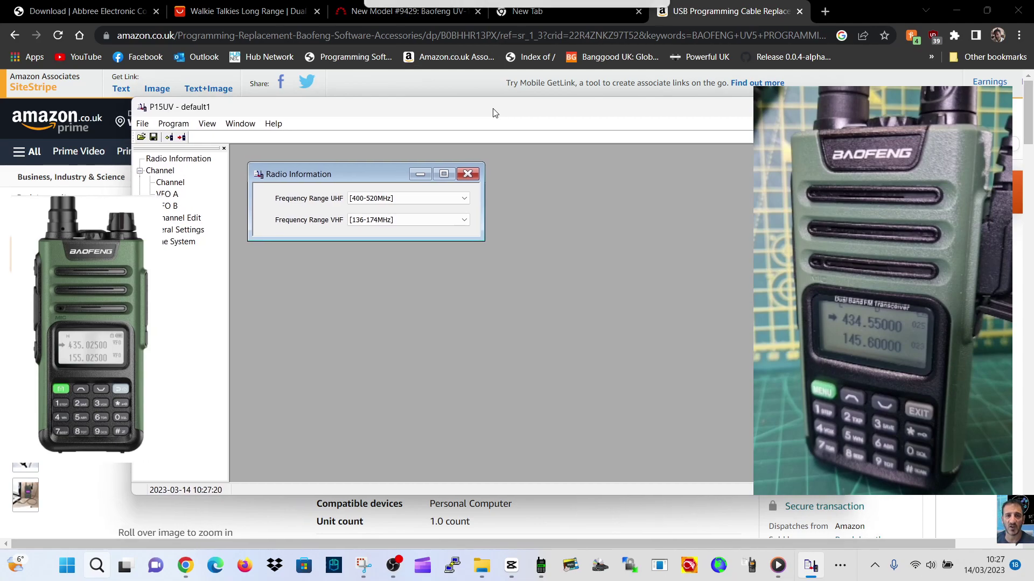
# - Read the radio's stored data into P15UV using Program > Read from Radio
pyautogui.click(169, 126)
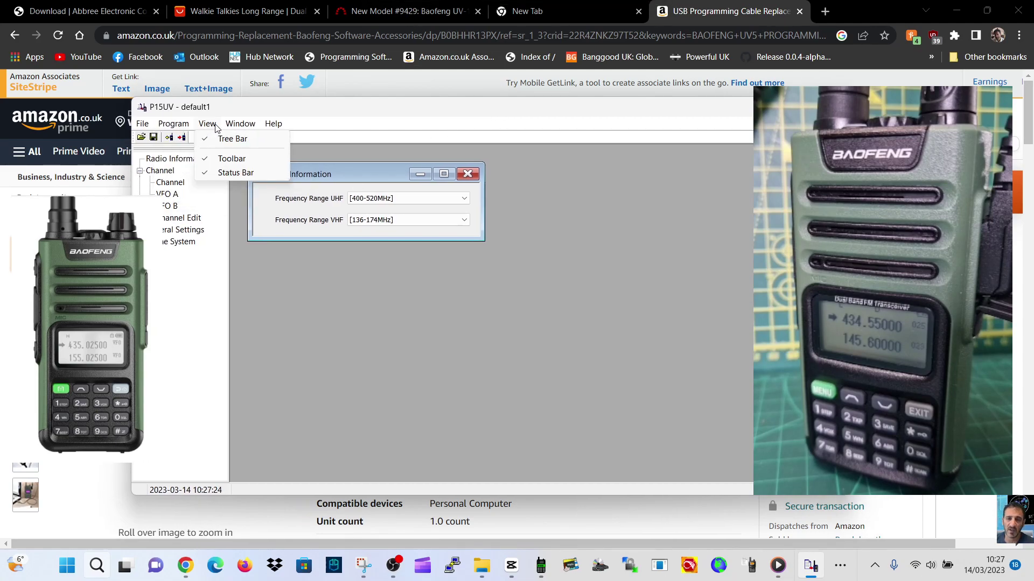
pyautogui.moveTo(213, 128)
pyautogui.moveTo(144, 125)
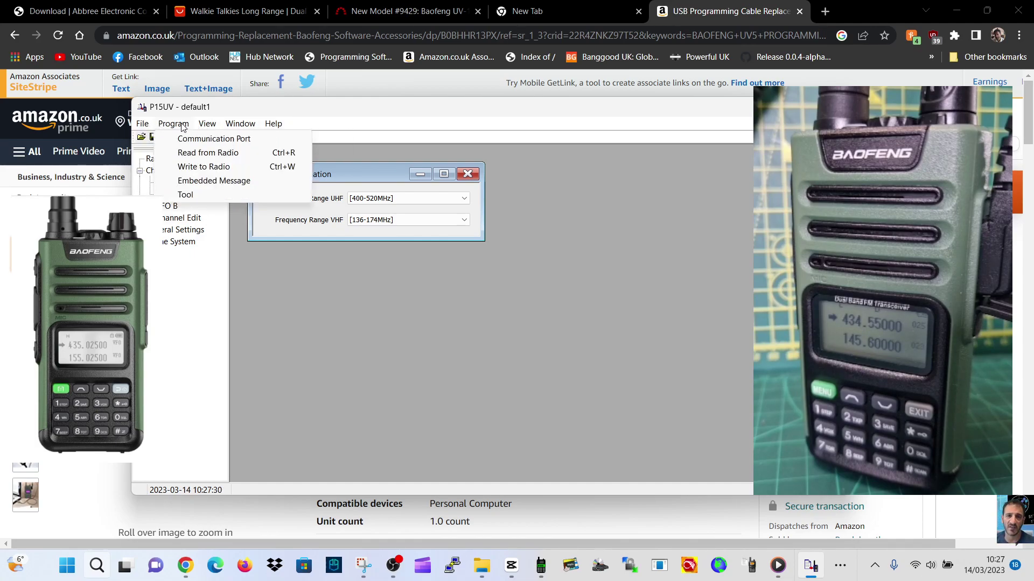
pyautogui.click(189, 155)
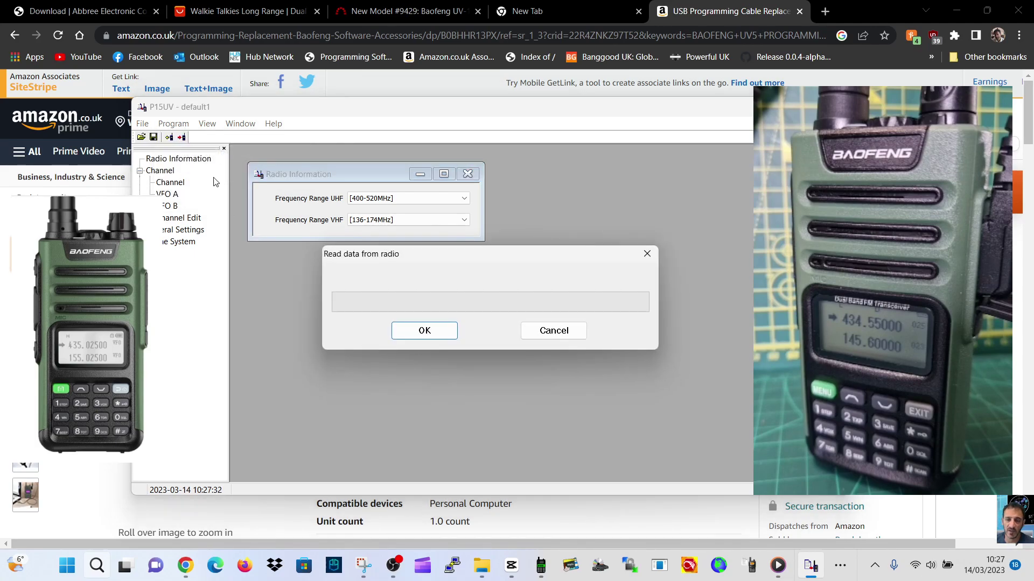
pyautogui.click(443, 338)
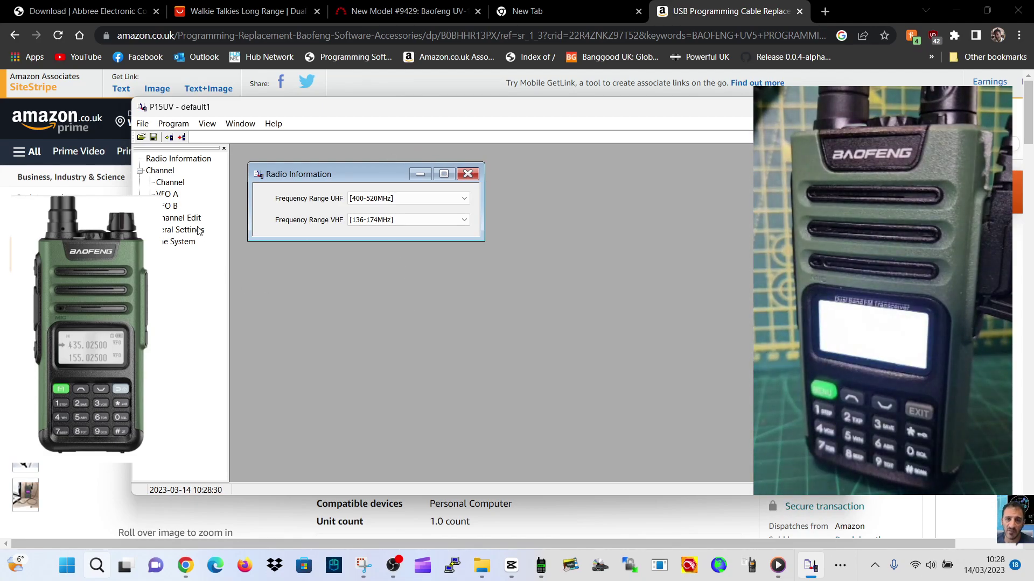
# - Show the channel table and scroll down to channel 22
pyautogui.click(170, 182)
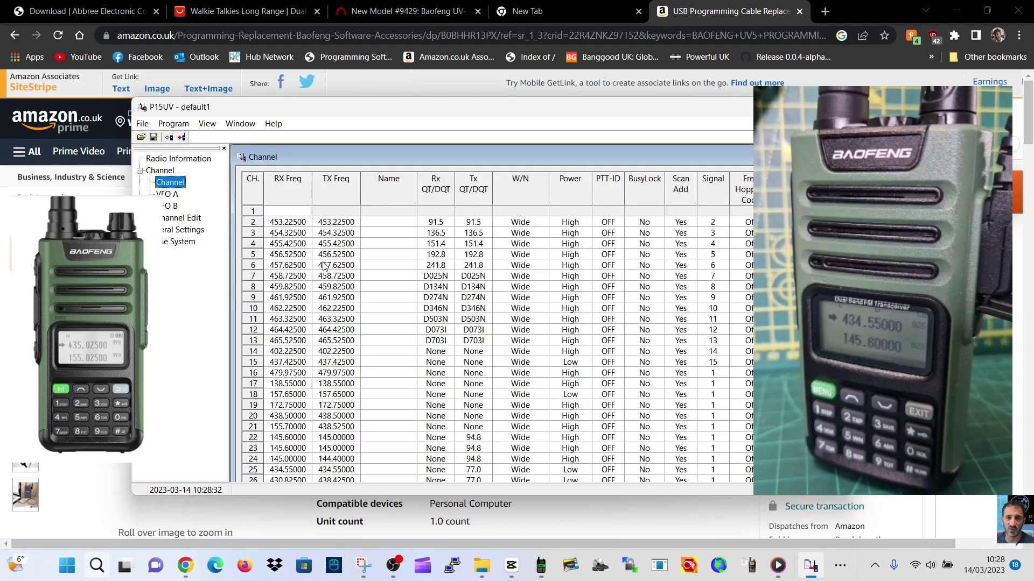
pyautogui.scroll(-3, 432, 291)
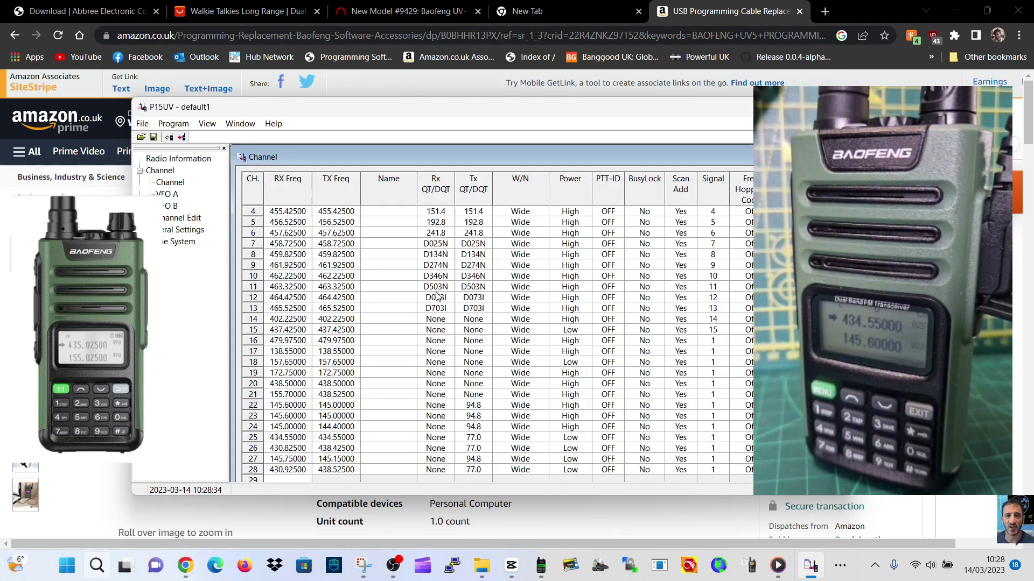
pyautogui.scroll(3, 466, 325)
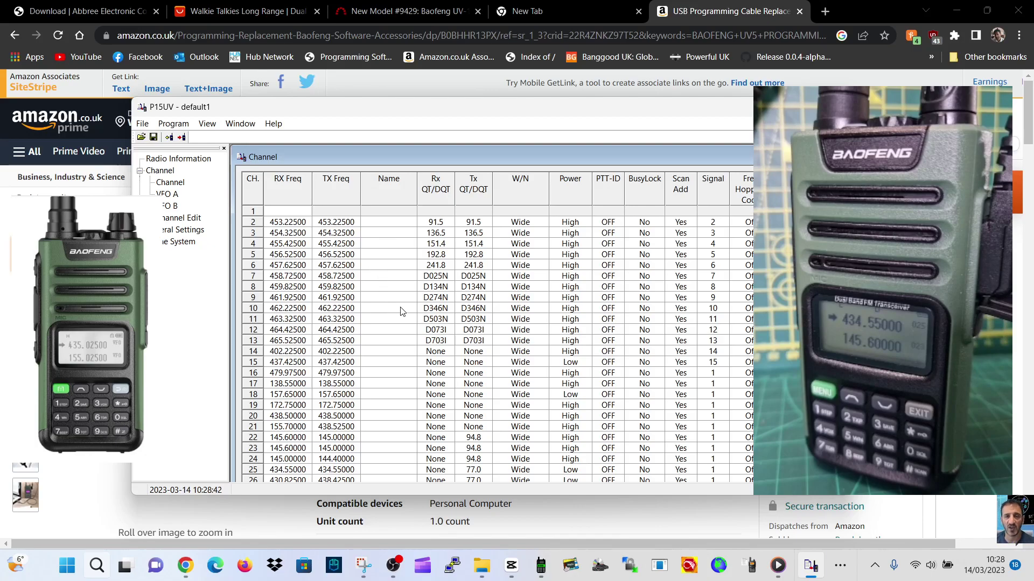
pyautogui.scroll(-4, 402, 317)
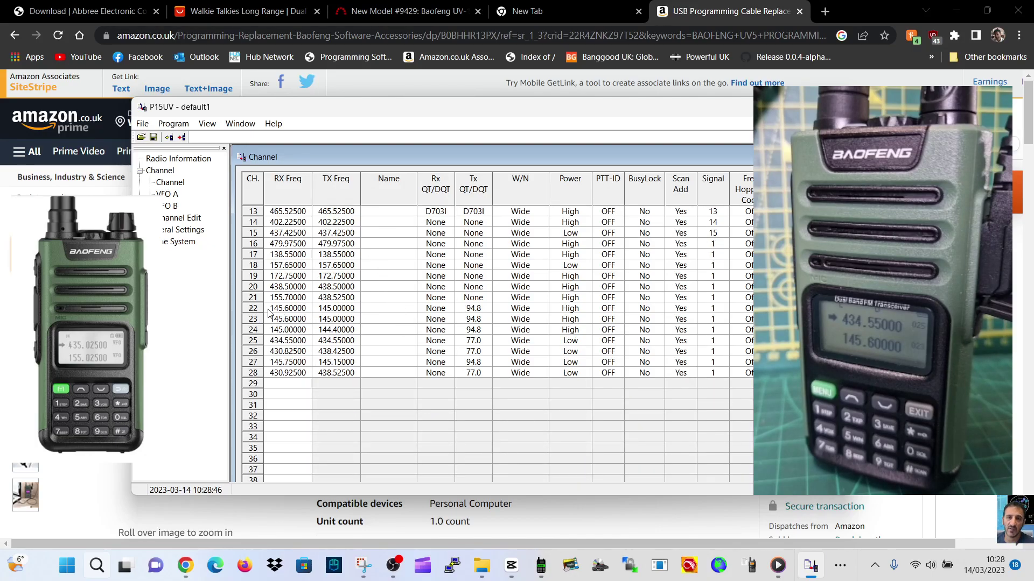
# - Set channel 22 to RX 145.60000, TX 145.00000, 94.8 Tx tone, Wide bandwidth and High power
pyautogui.doubleClick(287, 309)
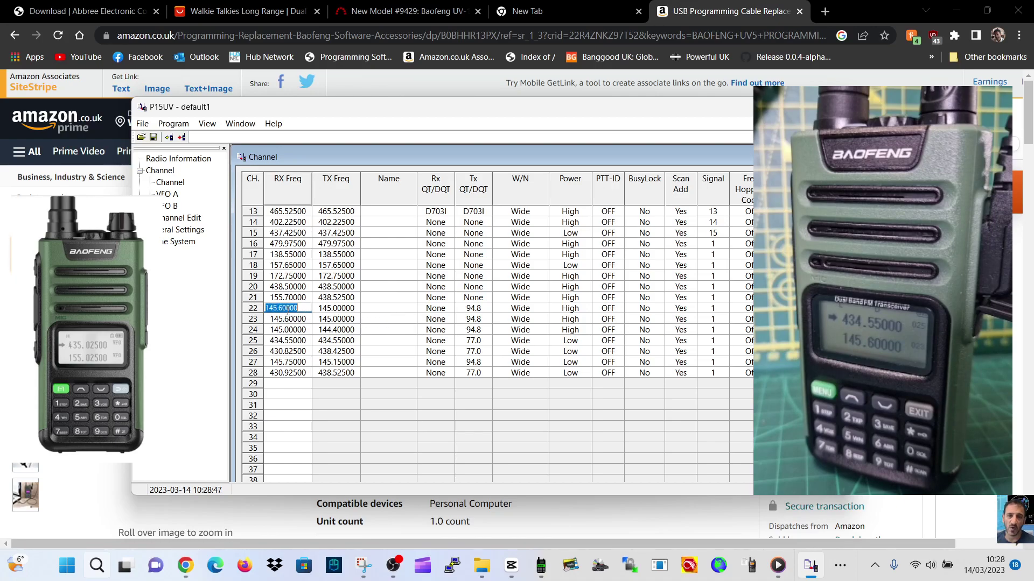
pyautogui.doubleClick(332, 309)
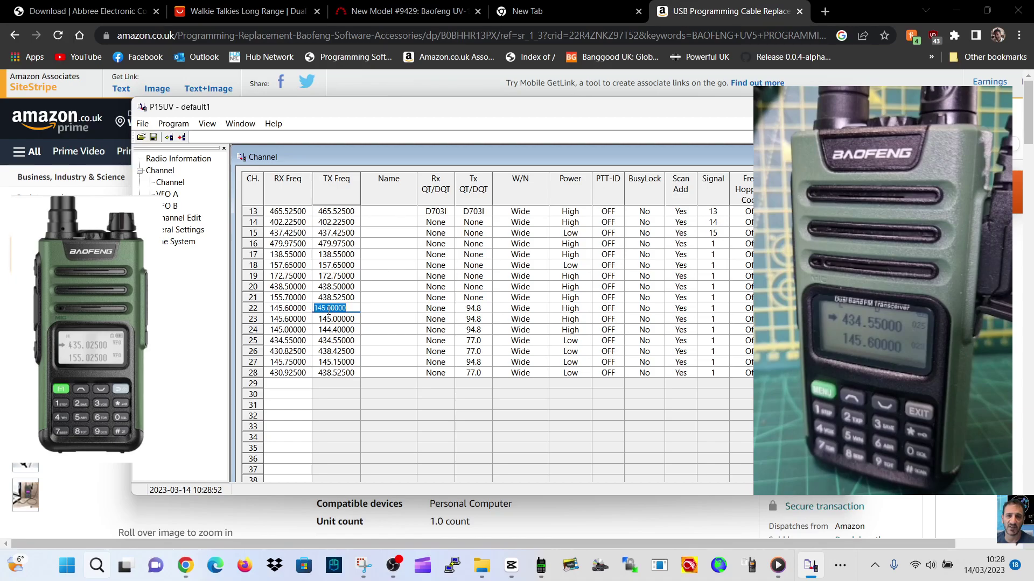
pyautogui.doubleClick(439, 312)
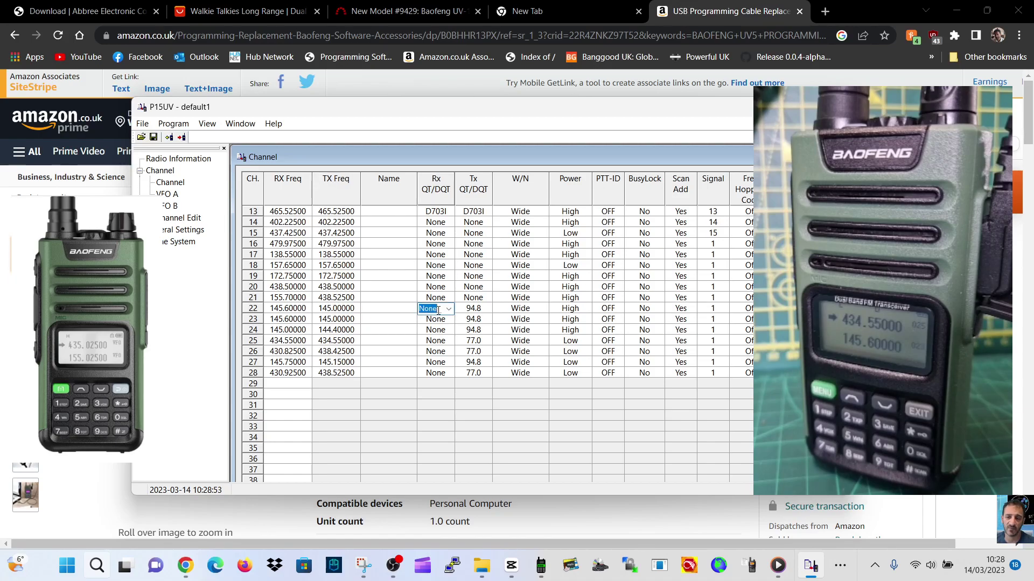
pyautogui.doubleClick(478, 311)
pyautogui.doubleClick(494, 313)
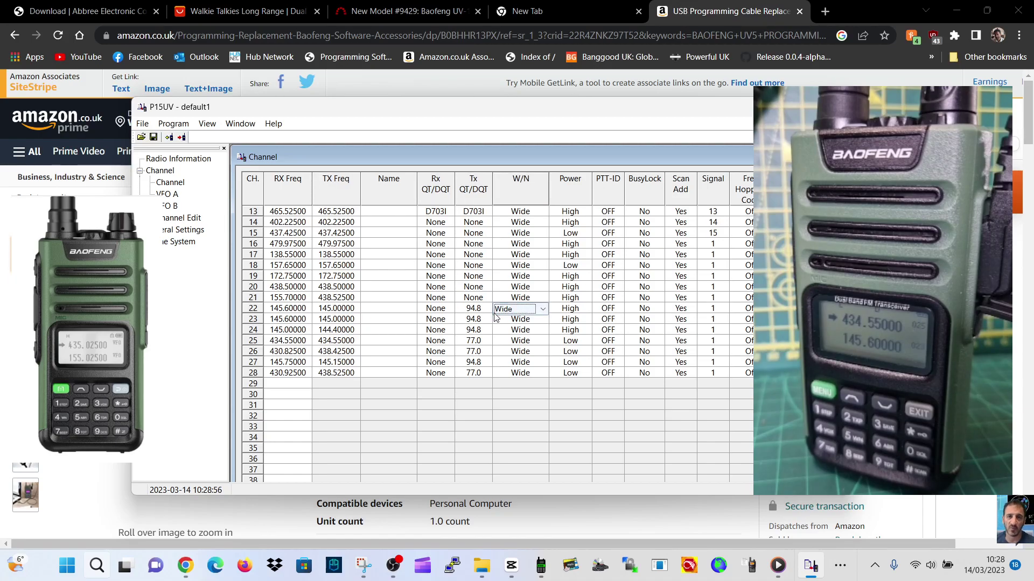
pyautogui.doubleClick(564, 312)
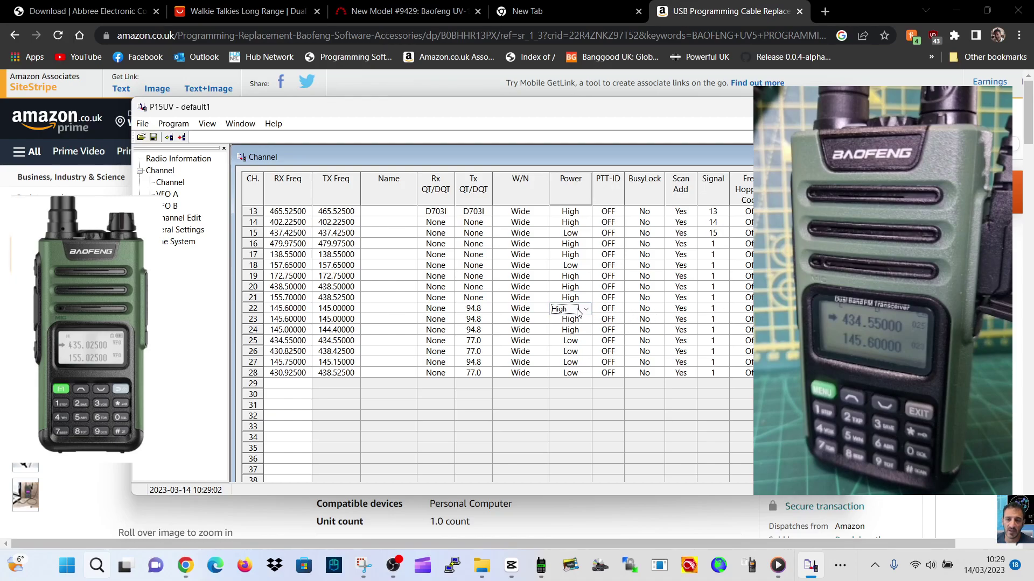
pyautogui.click(354, 311)
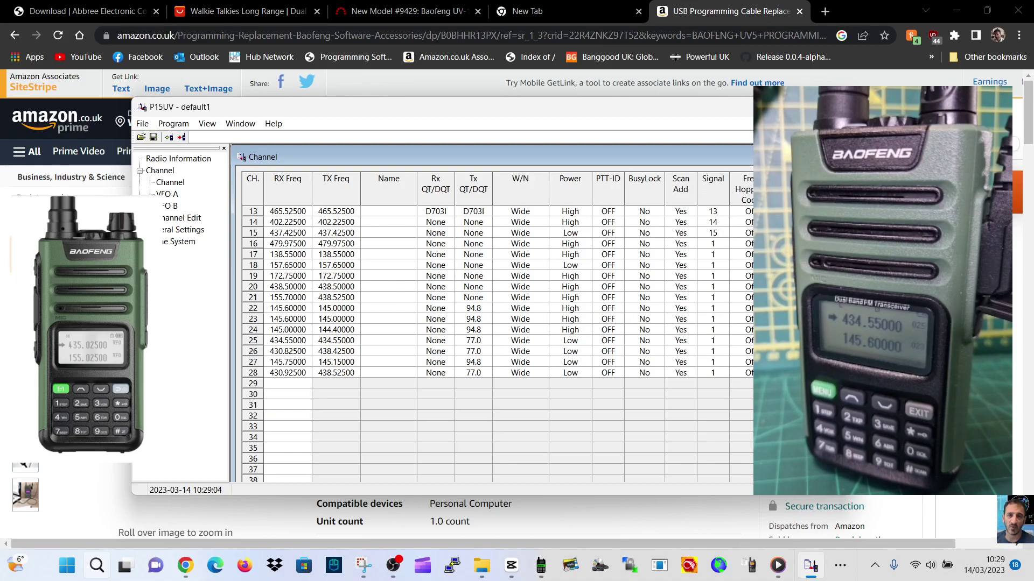
# - Enter GB3WR for channel 22 via Channel Edit and channel 23 in the grid, and HUBNET1 for channel 25
pyautogui.doubleClick(389, 308)
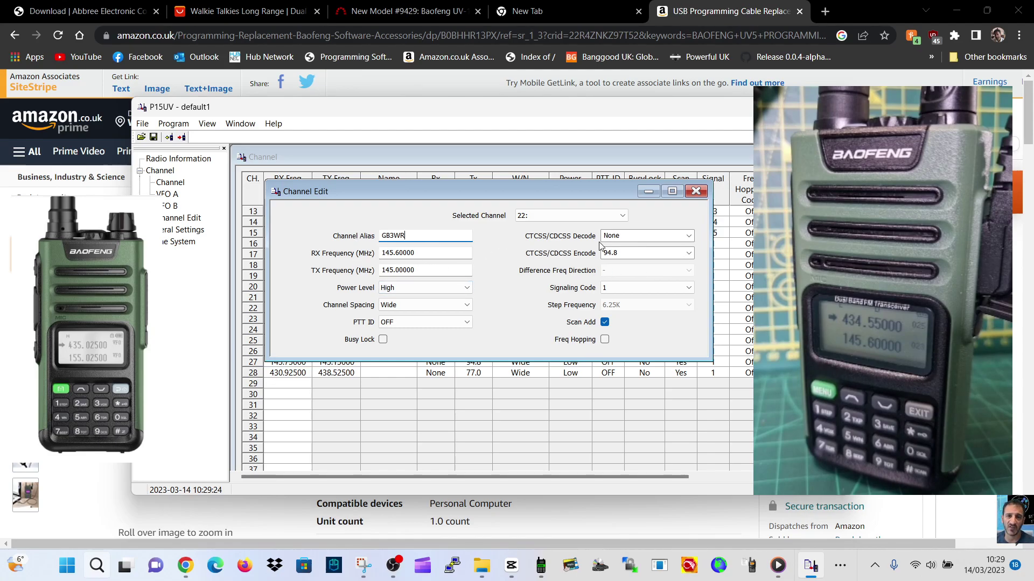
pyautogui.click(695, 191)
pyautogui.doubleClick(376, 319)
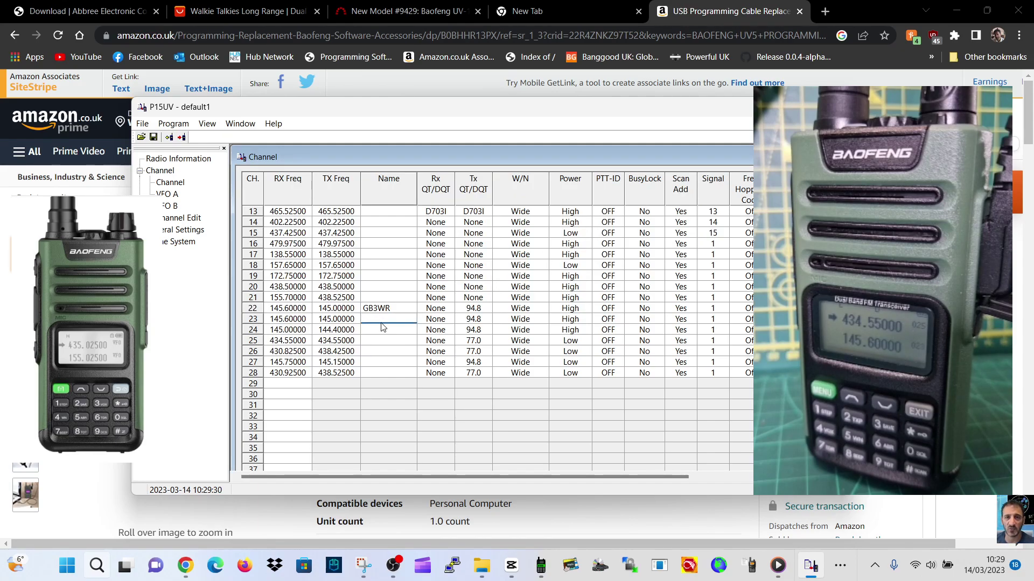
pyautogui.write('GB3')
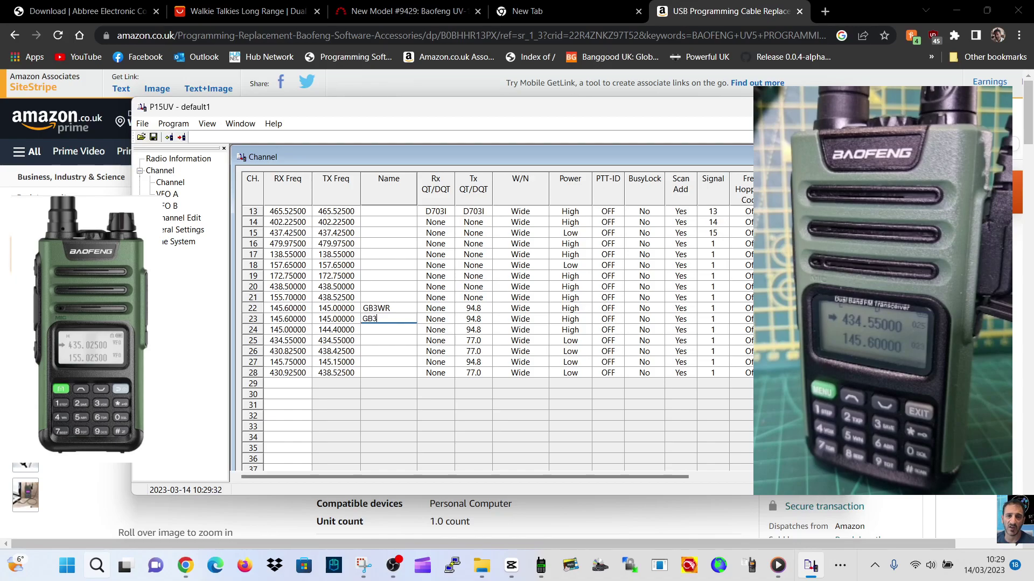
pyautogui.write('WR')
pyautogui.click(383, 329)
pyautogui.click(382, 340)
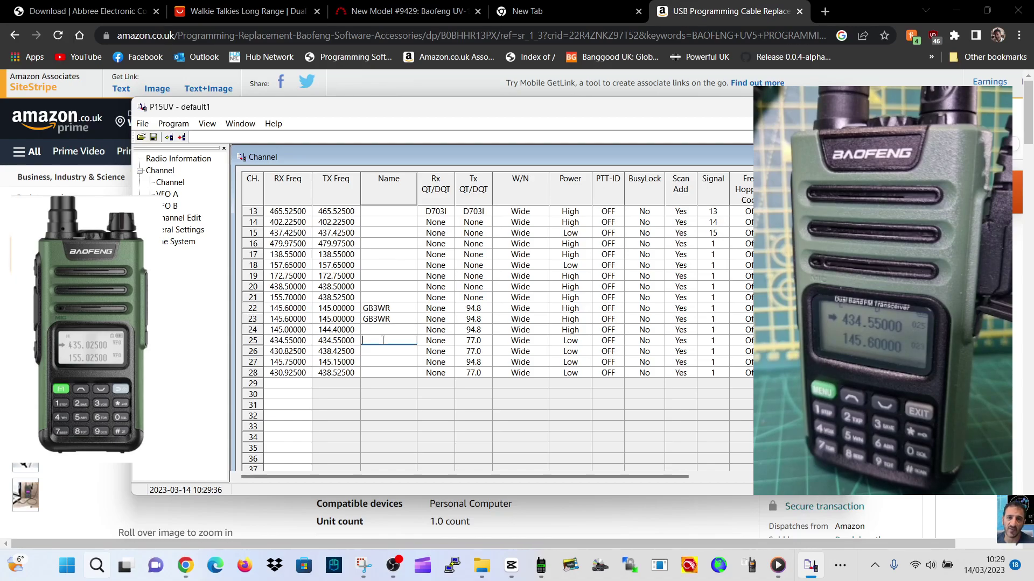
pyautogui.write('HUBNET1')
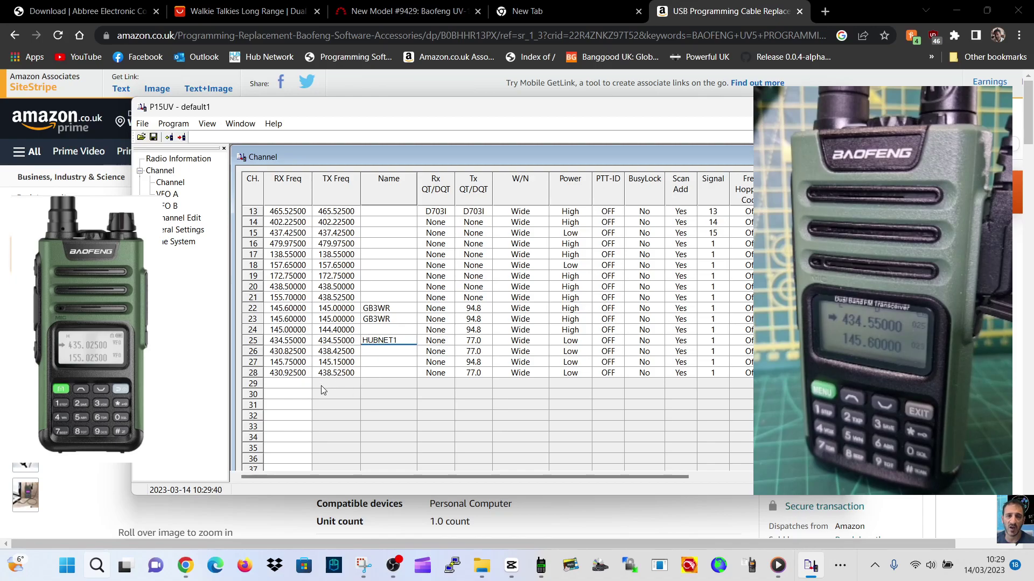
# - Set channel 29 to receive 434.400 MHz with a 118.8 transmit tone
pyautogui.click(287, 387)
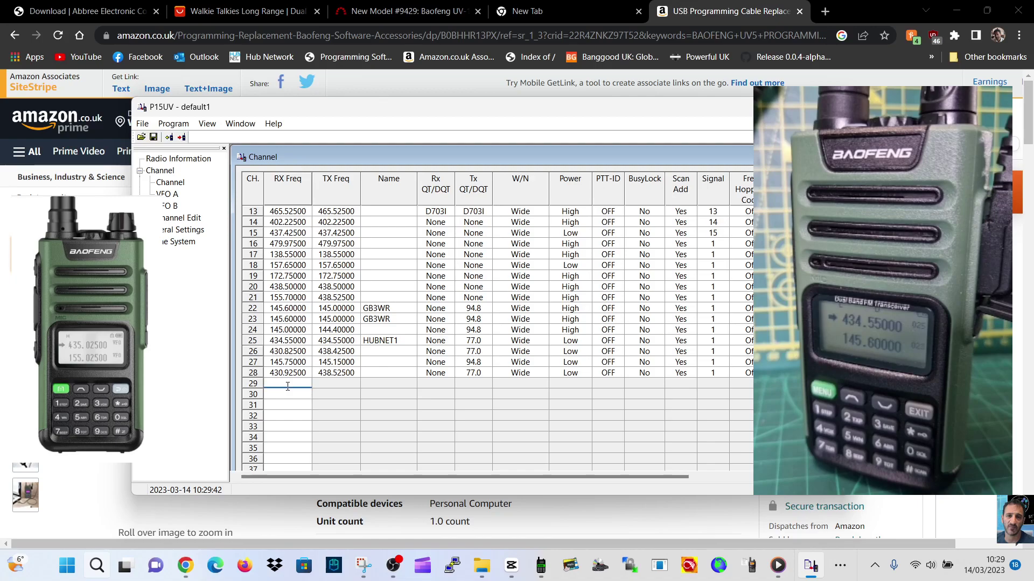
pyautogui.write('43')
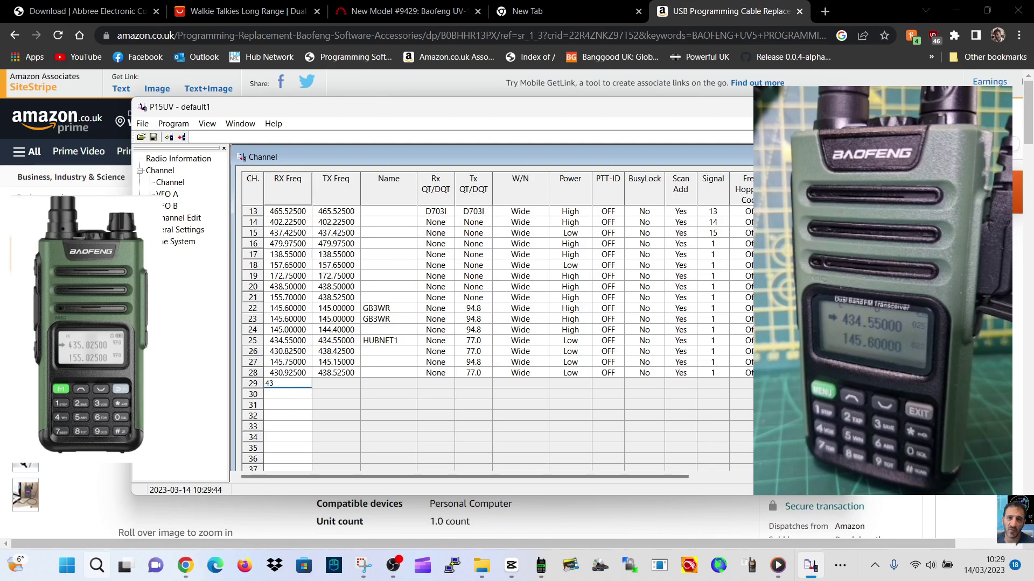
pyautogui.write('4')
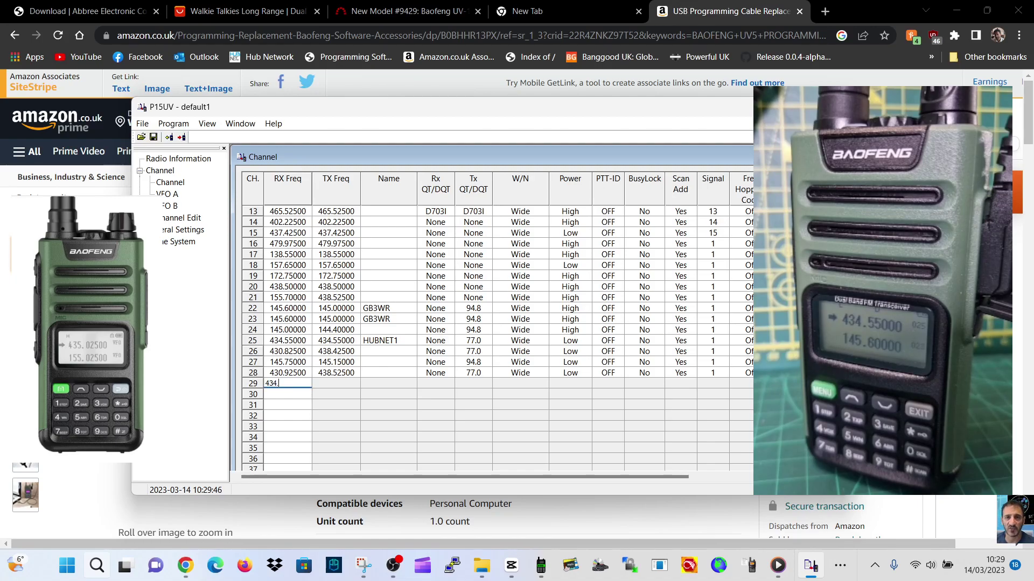
pyautogui.write('.400')
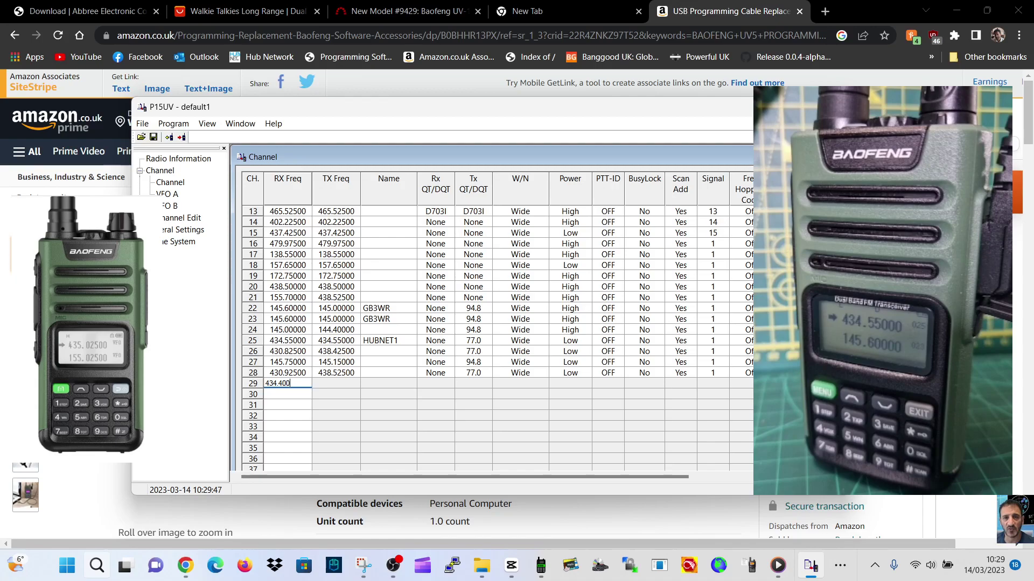
pyautogui.click(344, 382)
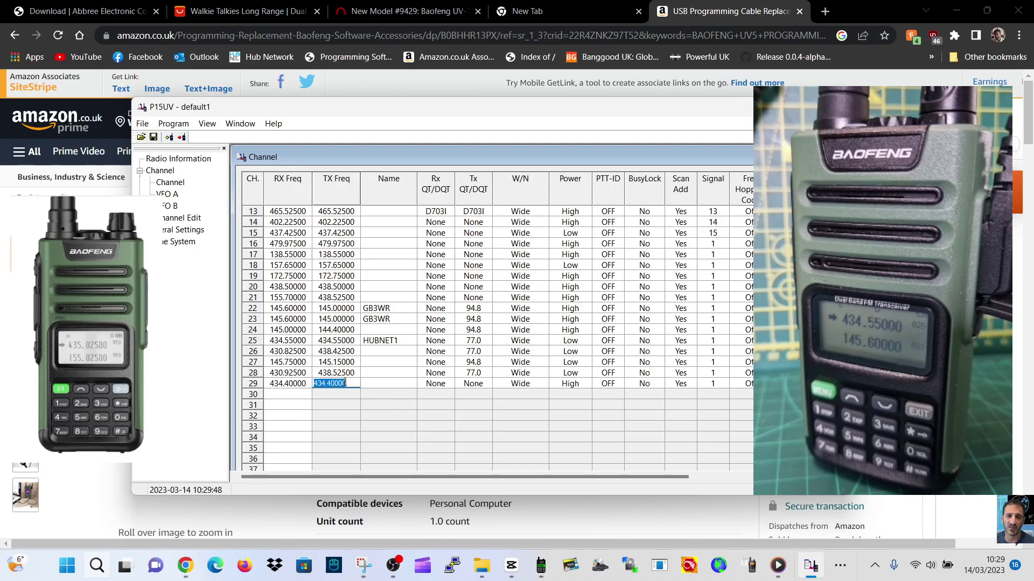
pyautogui.click(467, 384)
pyautogui.click(486, 385)
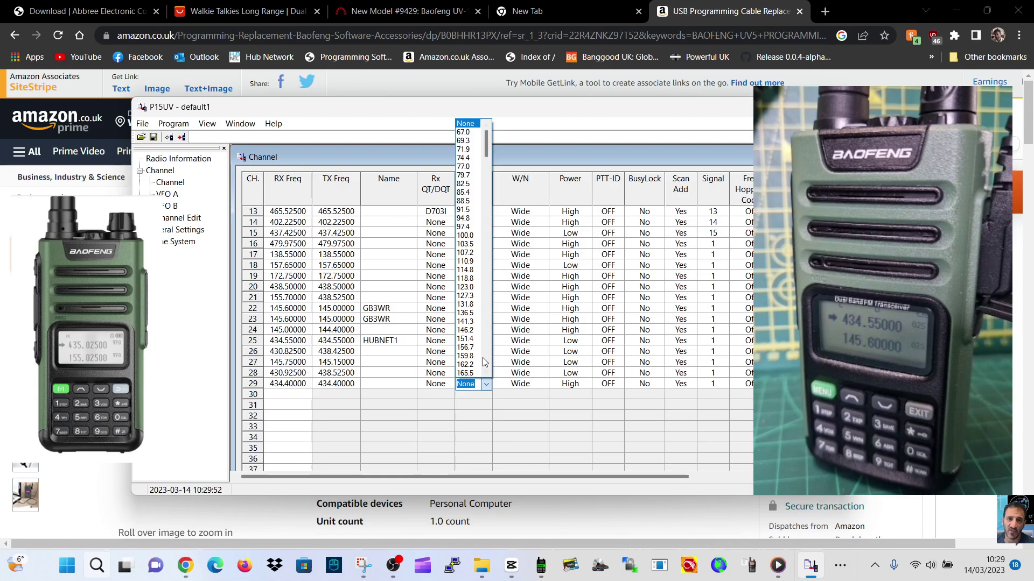
pyautogui.click(466, 278)
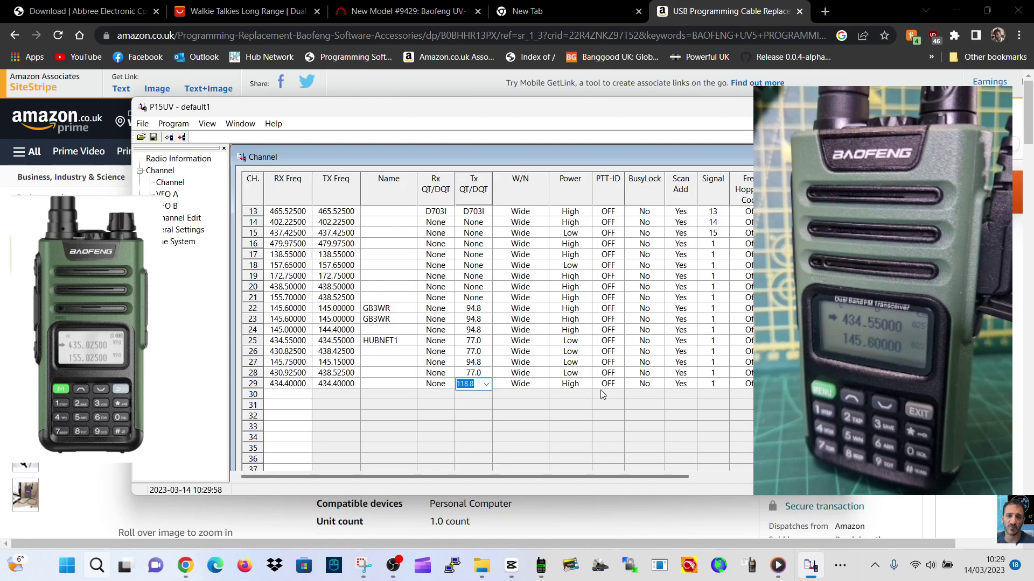
# - Name channel 29 'HUBNET 2'
pyautogui.click(385, 387)
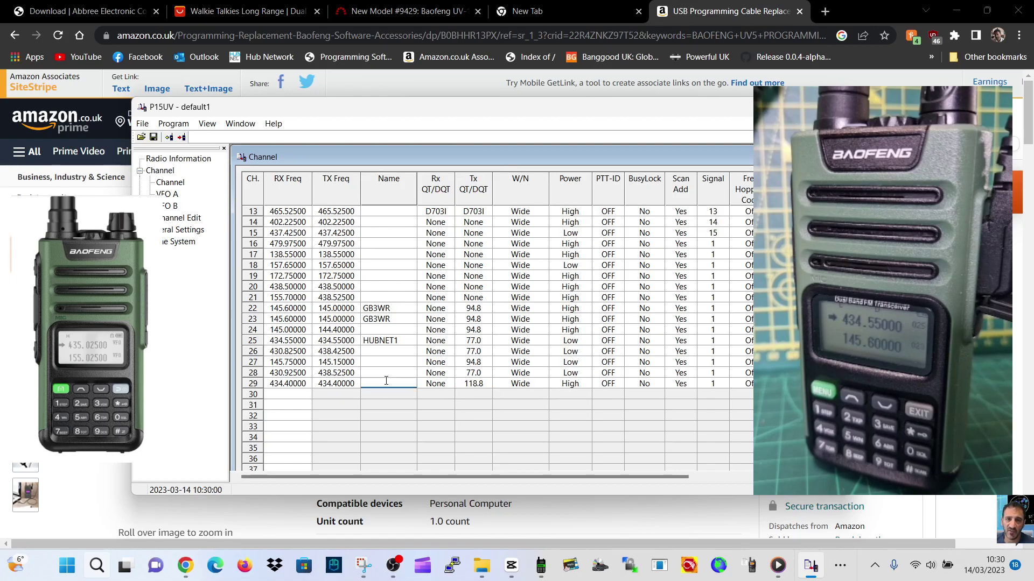
pyautogui.write('HUBNET 2')
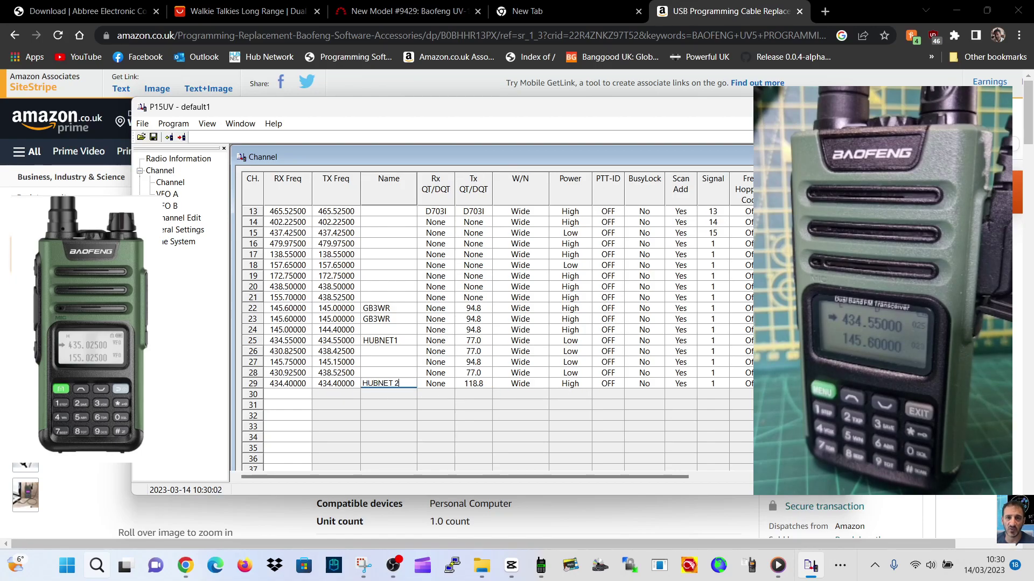
pyautogui.click(380, 371)
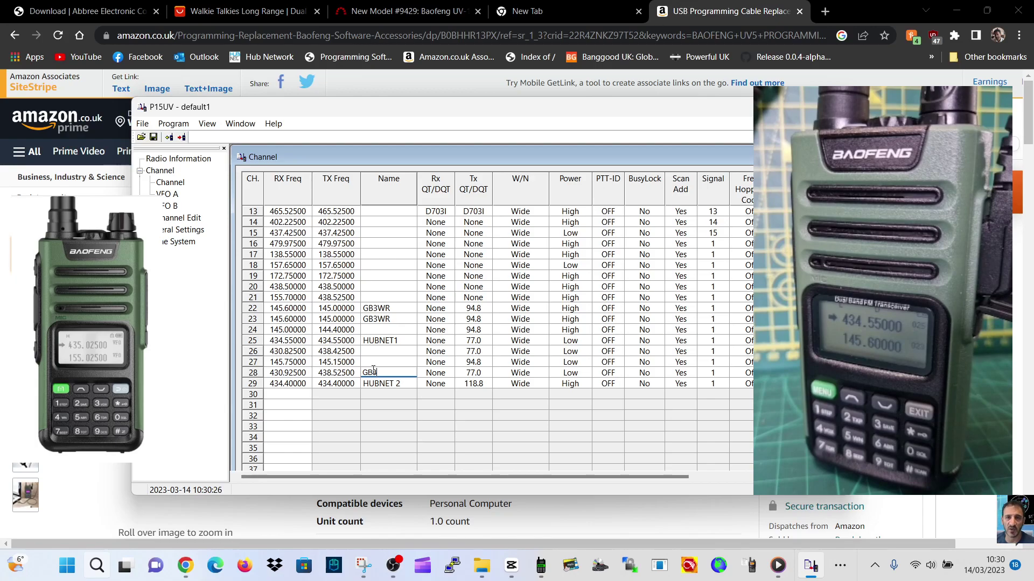
# - Enter GB3ZB as channel 26's name and begin channel 27's name as GB3
pyautogui.write('ZB')
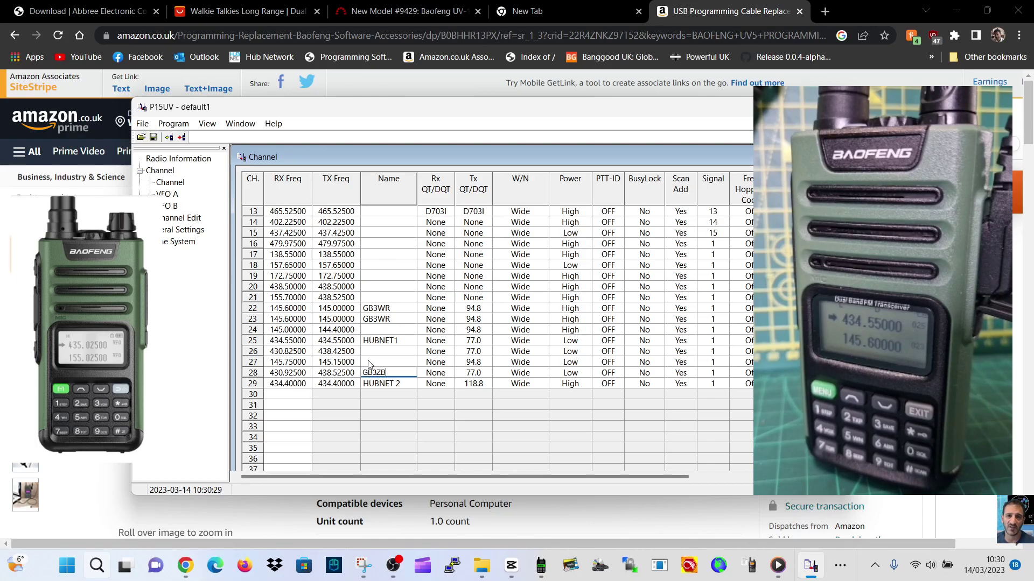
pyautogui.click(383, 361)
pyautogui.write('GB3')
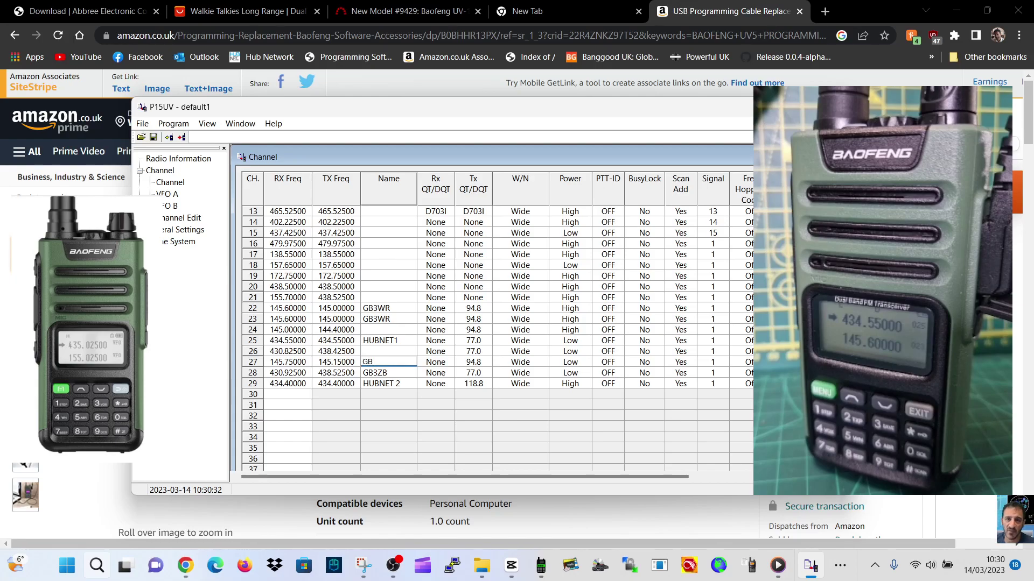
pyautogui.click(389, 351)
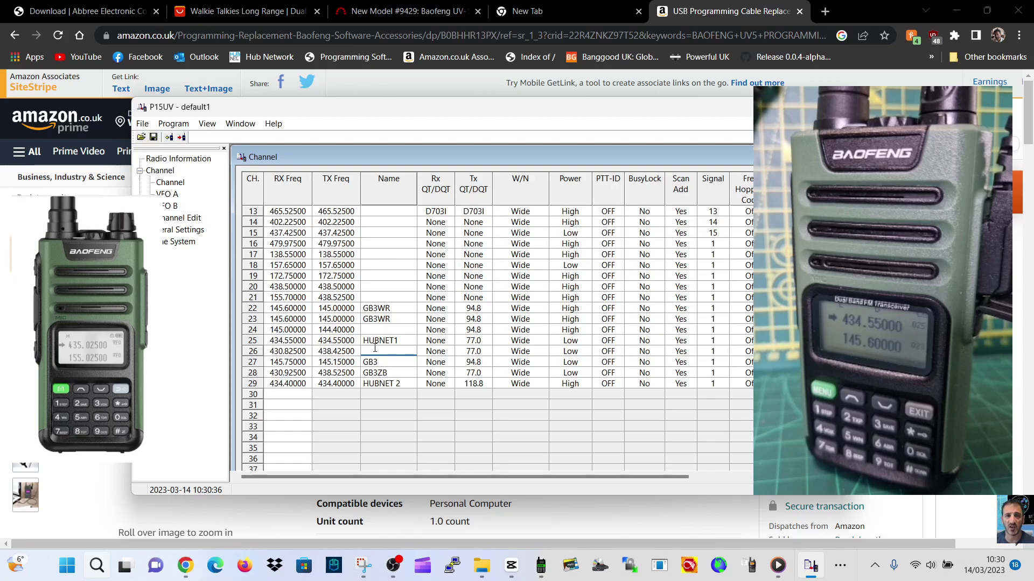
pyautogui.write('GB3ZB')
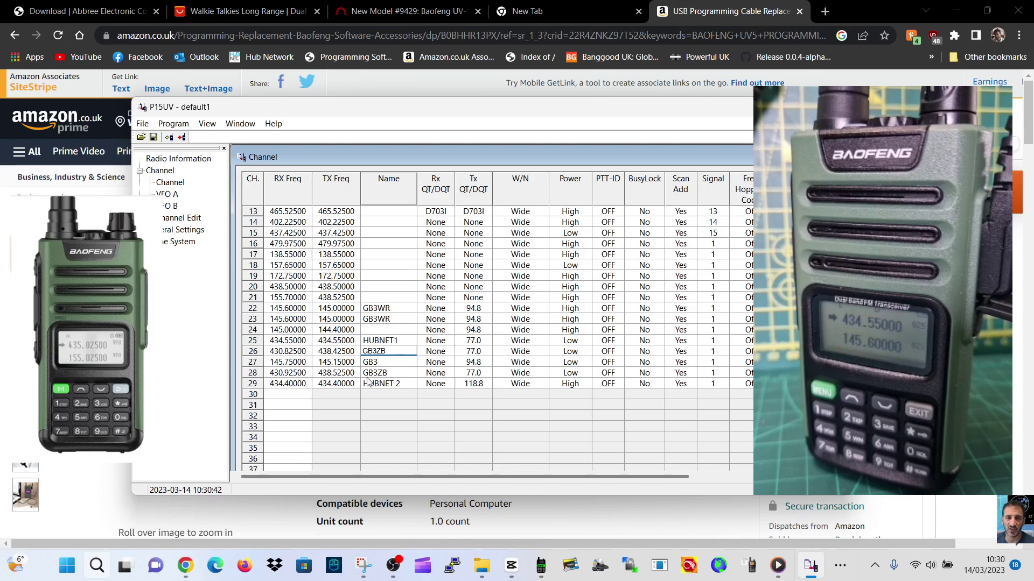
# - Change channel 28's name from GB3ZB to GB3FI
pyautogui.click(387, 373)
pyautogui.click(387, 372)
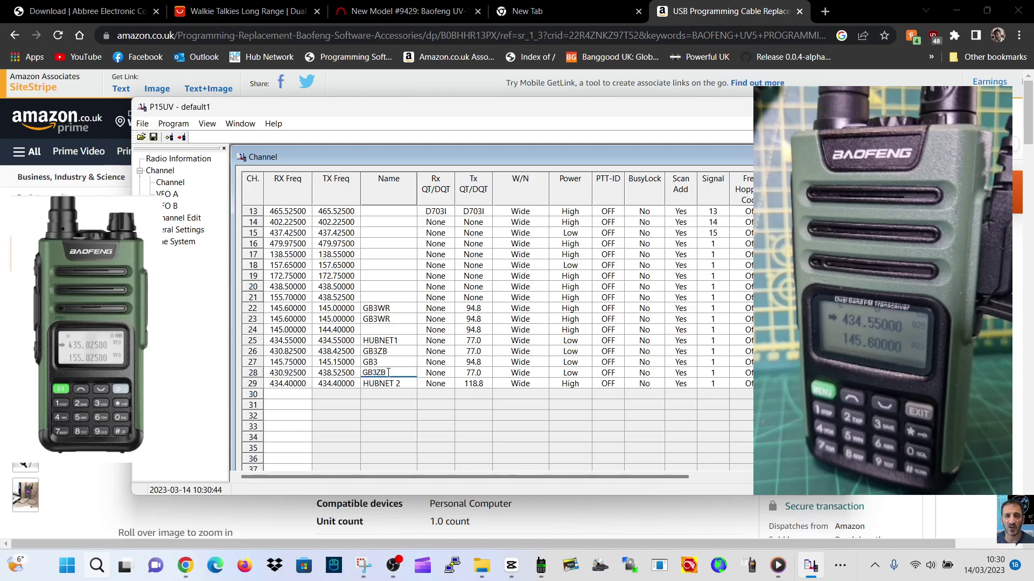
pyautogui.press('BackSpace')
pyautogui.press('BackSpace')
pyautogui.write('FI')
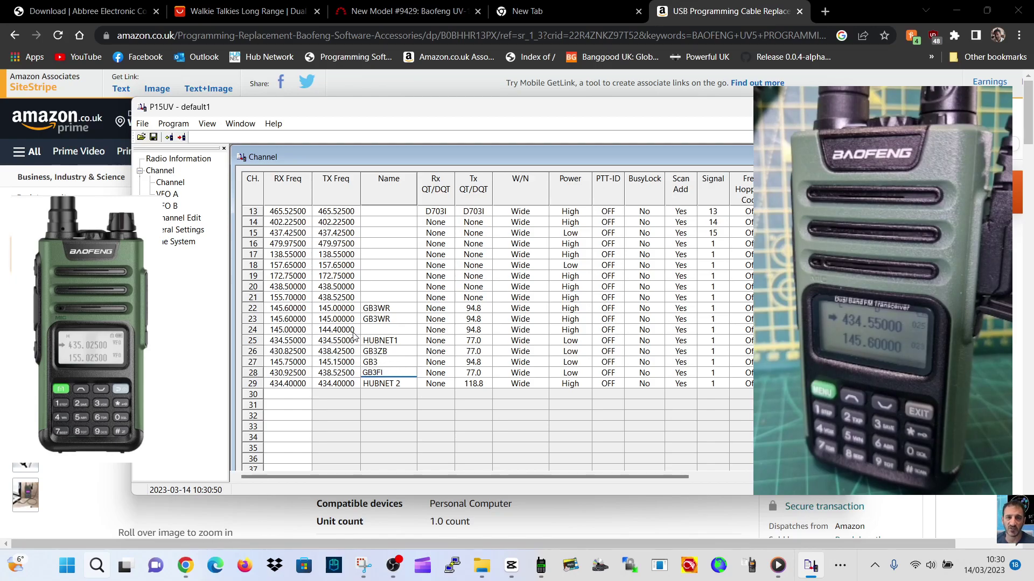
# - Give channel 30 a receive frequency of 145.75000 and transmit frequency of 145.15000
pyautogui.click(287, 399)
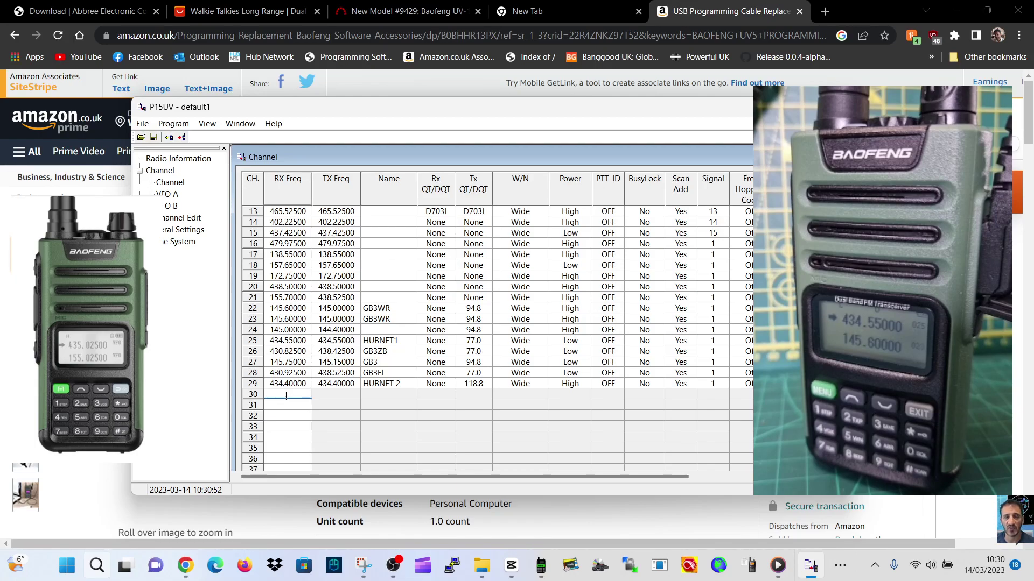
pyautogui.write('145')
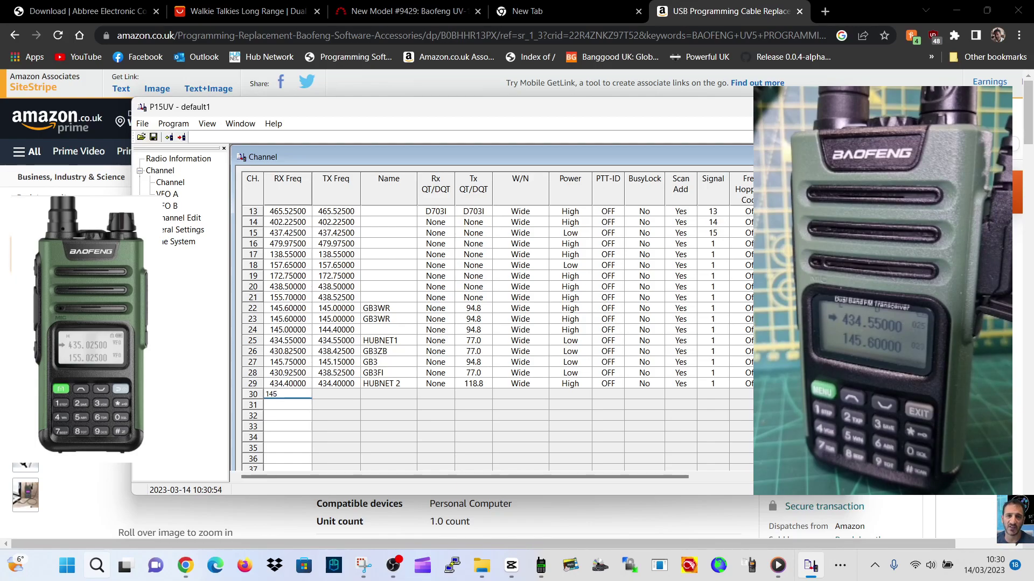
pyautogui.write('.74')
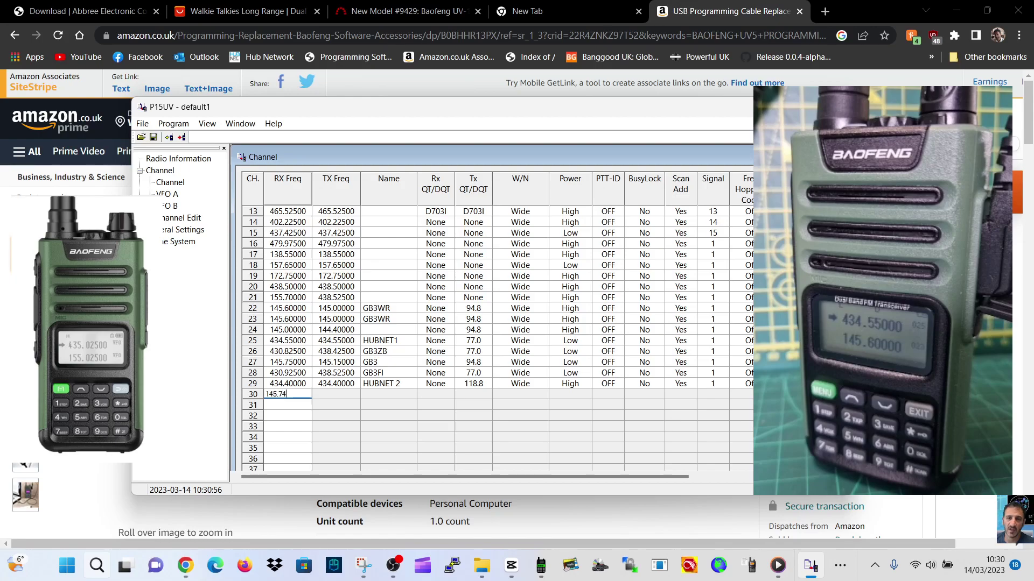
pyautogui.write('50')
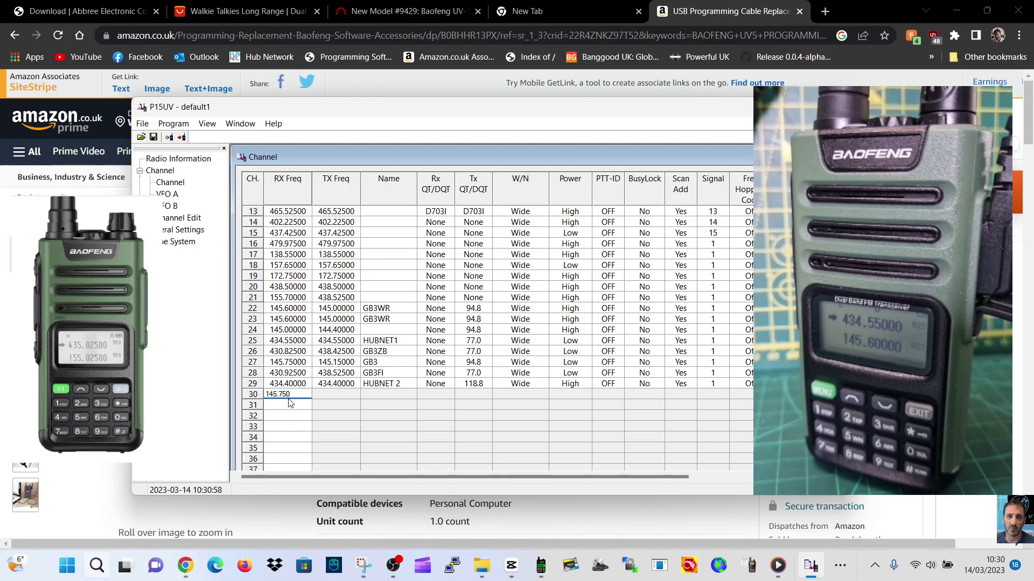
pyautogui.click(334, 396)
pyautogui.click(334, 397)
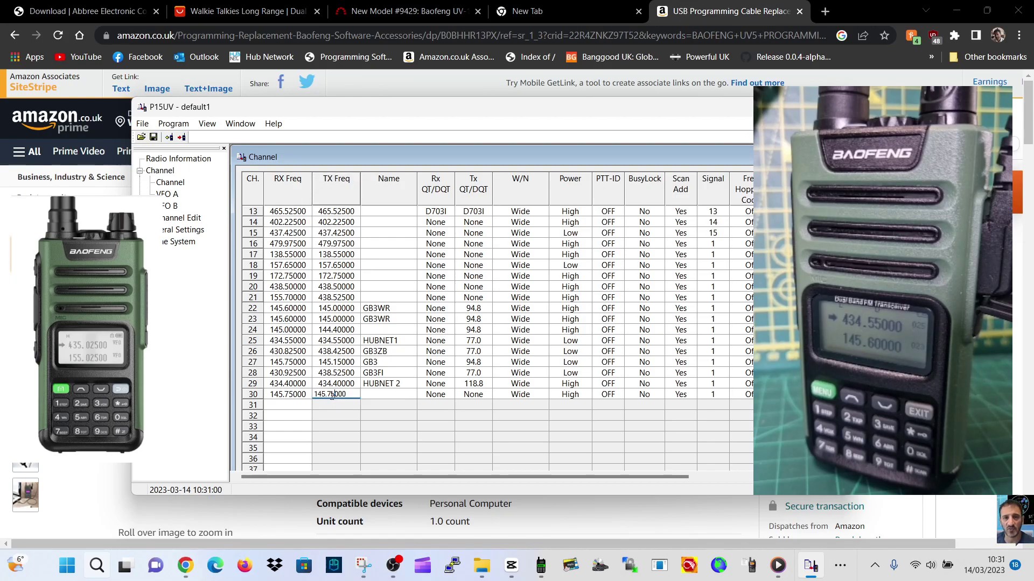
pyautogui.press('BackSpace')
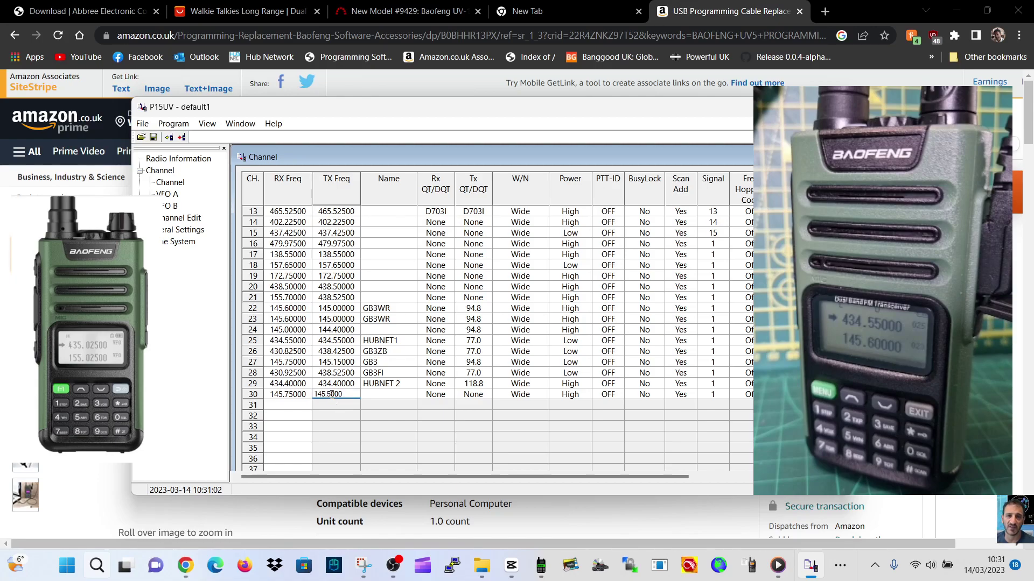
pyautogui.write('1')
# - Name channel 30 GB3BC and set its Tx tone to 94.8
pyautogui.click(407, 398)
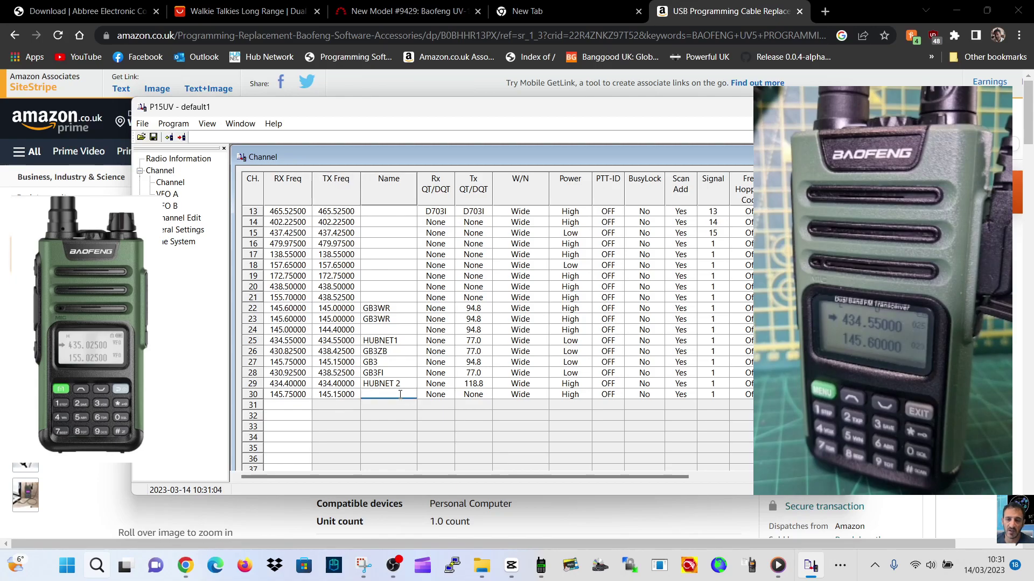
pyautogui.write('GB3BC')
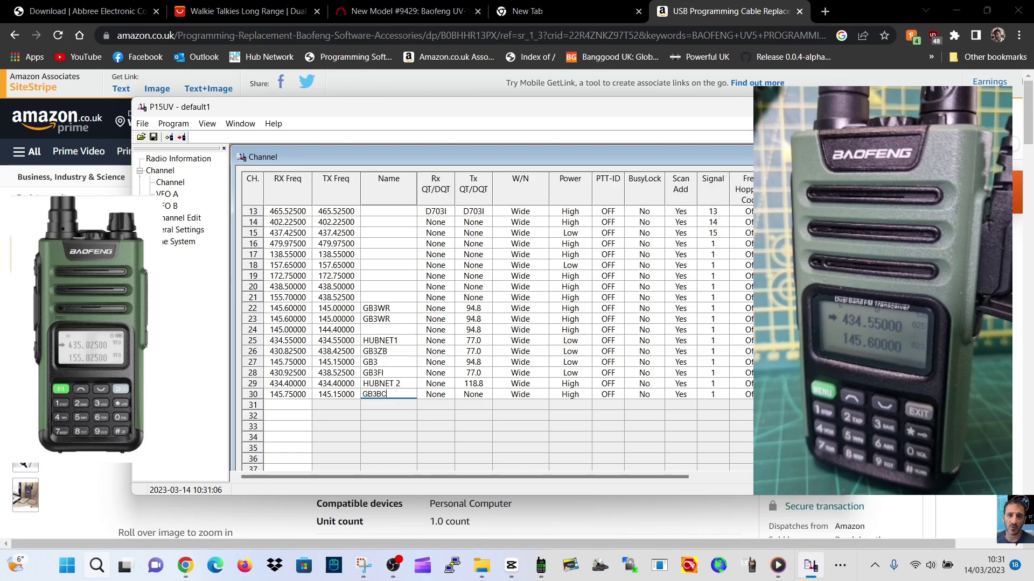
pyautogui.click(446, 397)
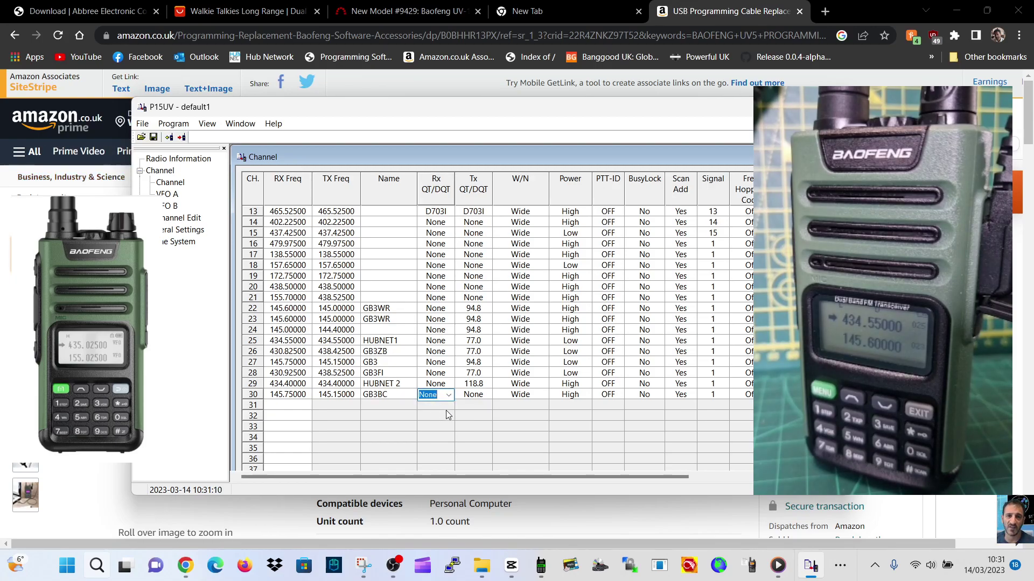
pyautogui.click(469, 396)
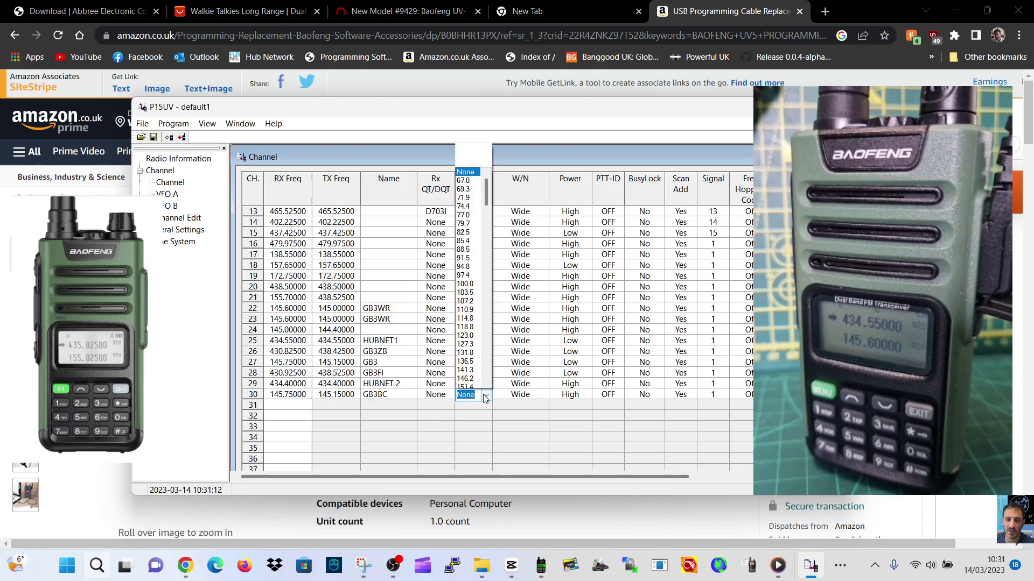
pyautogui.click(484, 397)
pyautogui.click(464, 228)
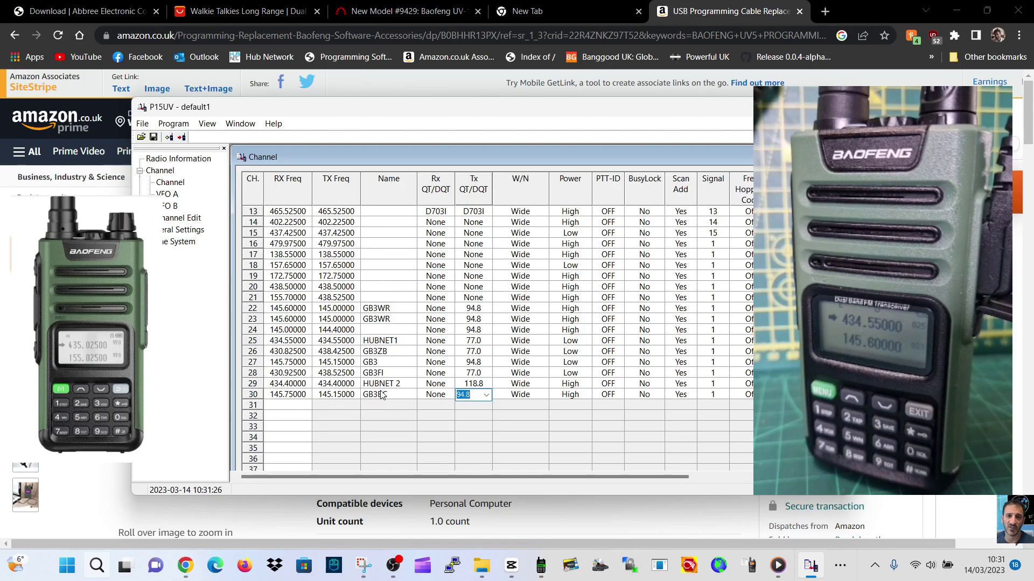
# - Check under Program > Communication Port that COM8 is the selected port
pyautogui.click(144, 125)
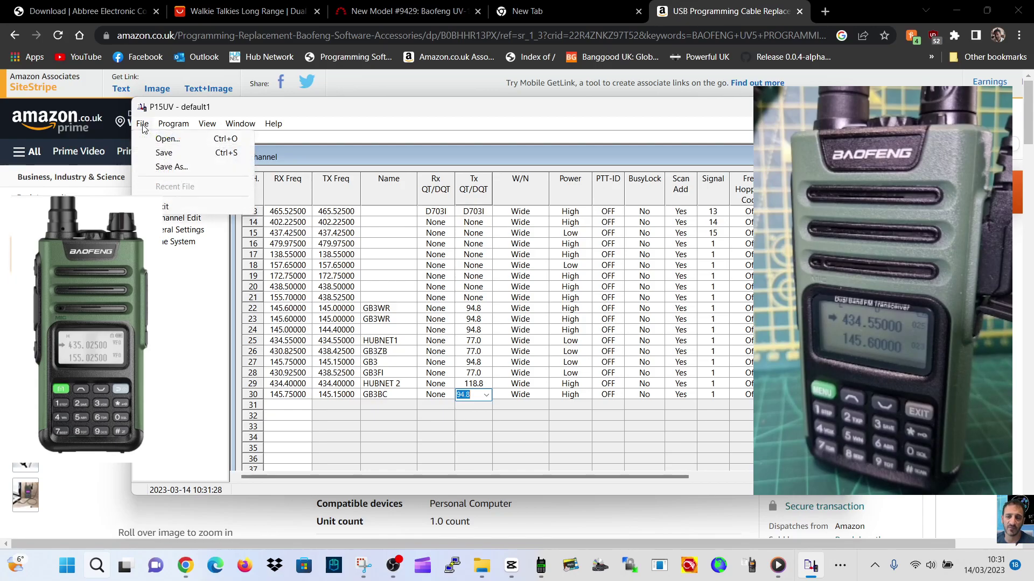
pyautogui.moveTo(174, 124)
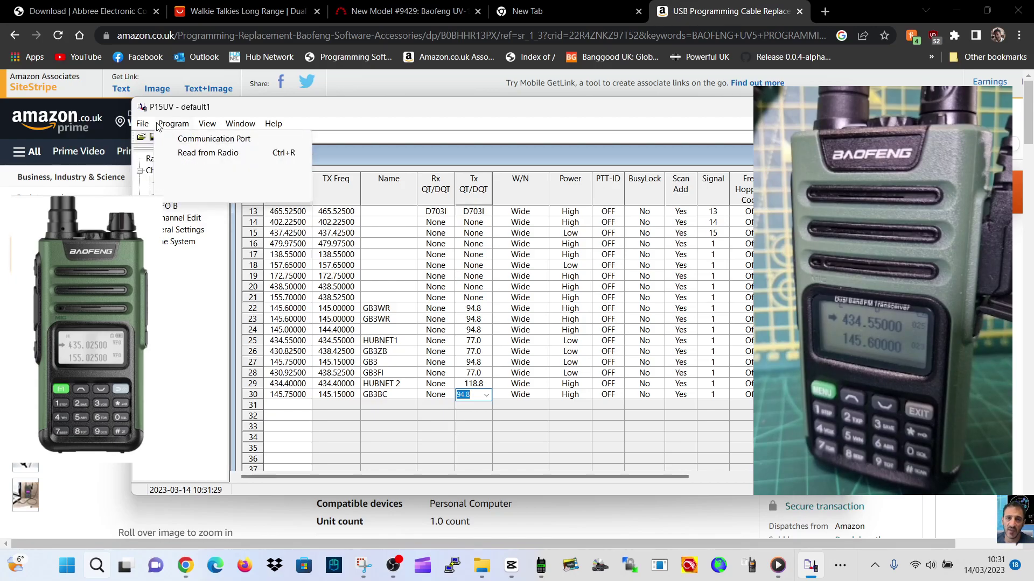
pyautogui.click(216, 139)
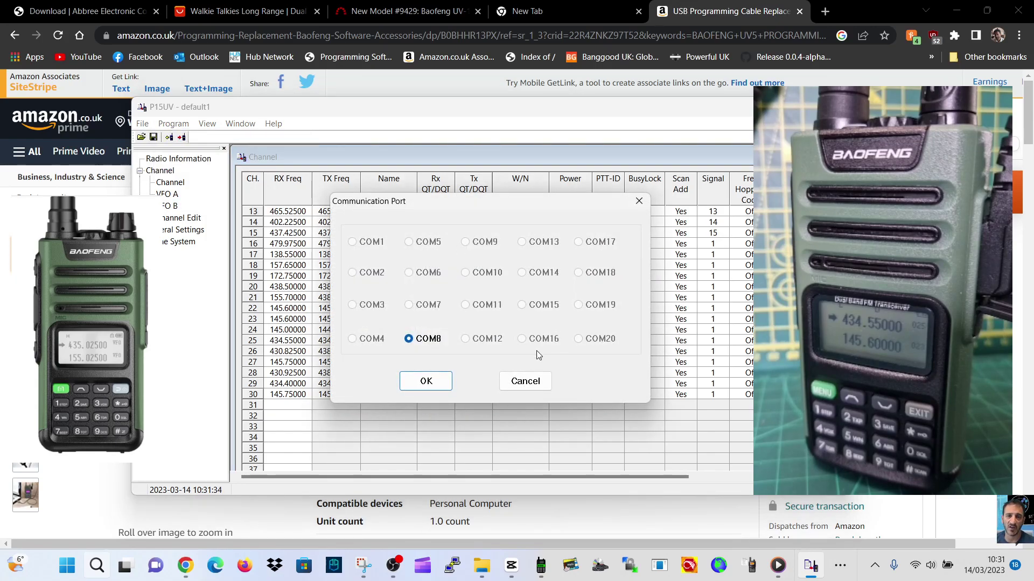
# - Confirm COM8 as the radio port, open General Settings, and keep Boot Screen on Preset Msg
pyautogui.click(426, 381)
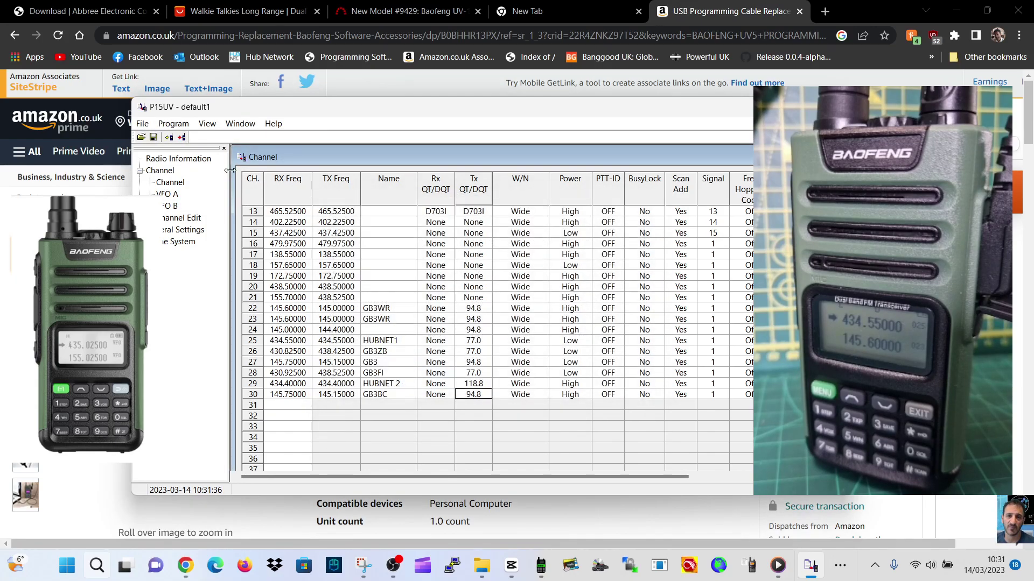
pyautogui.click(182, 125)
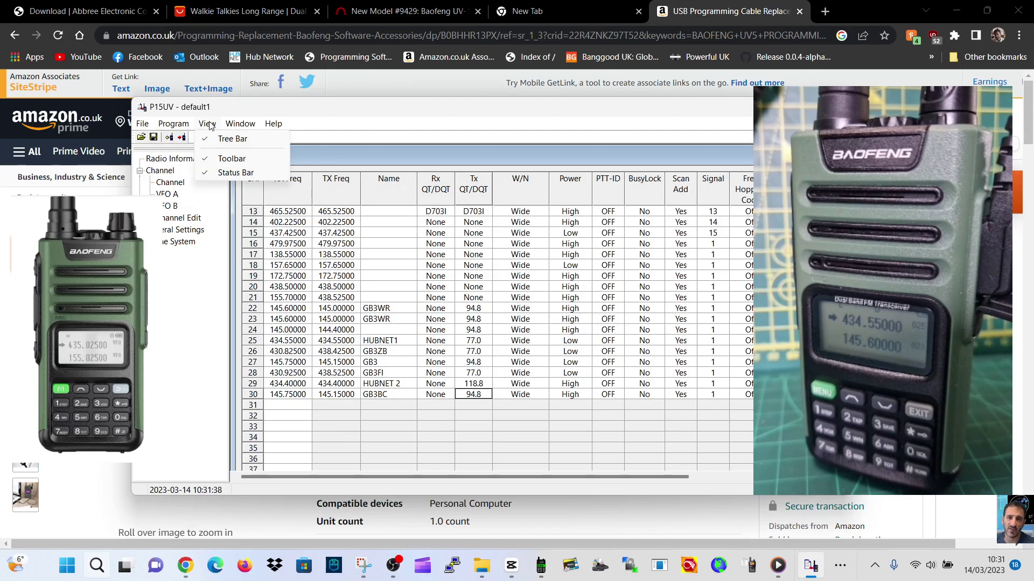
pyautogui.moveTo(273, 124)
pyautogui.click(180, 230)
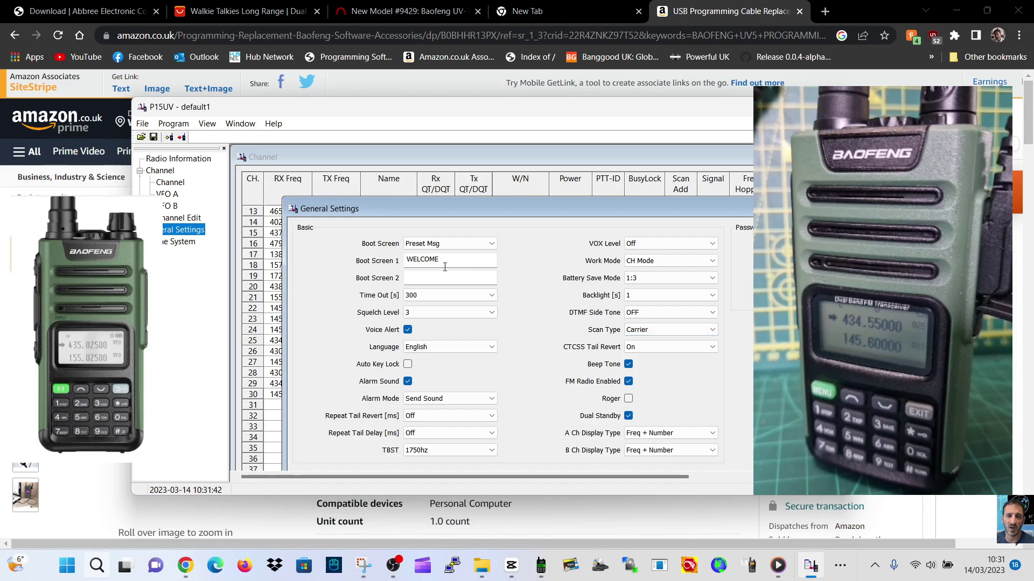
pyautogui.click(489, 246)
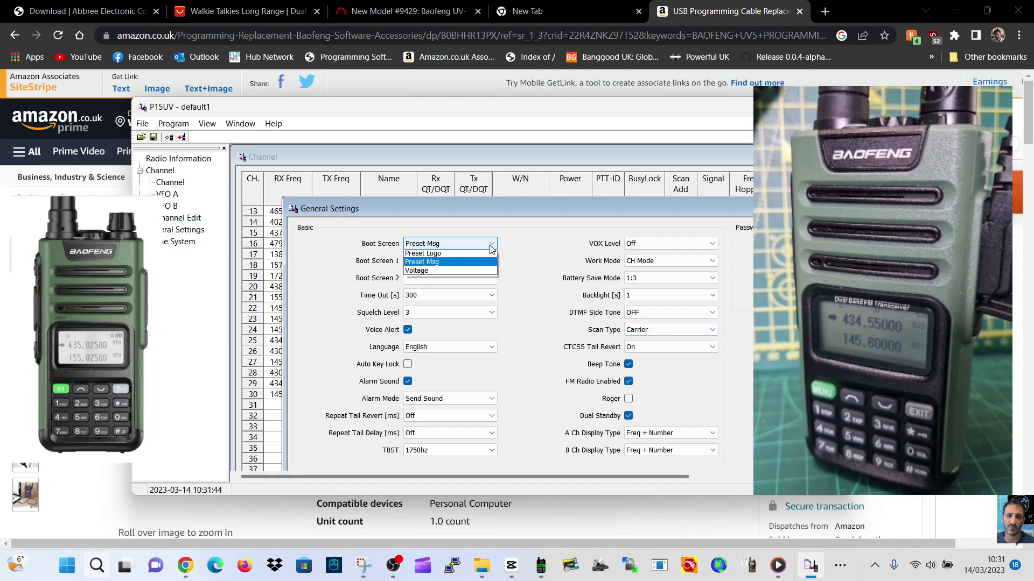
pyautogui.click(482, 263)
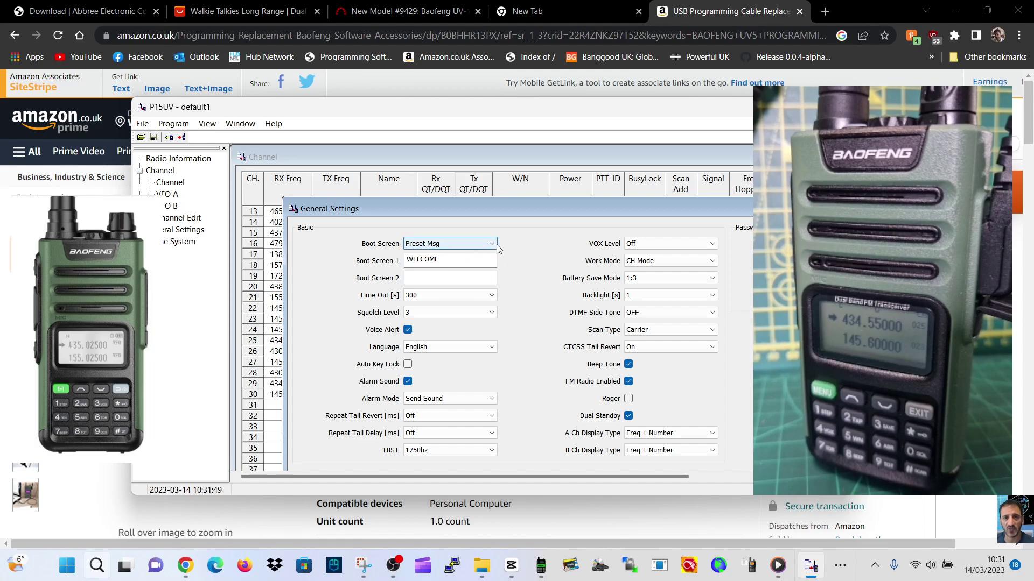
pyautogui.click(494, 246)
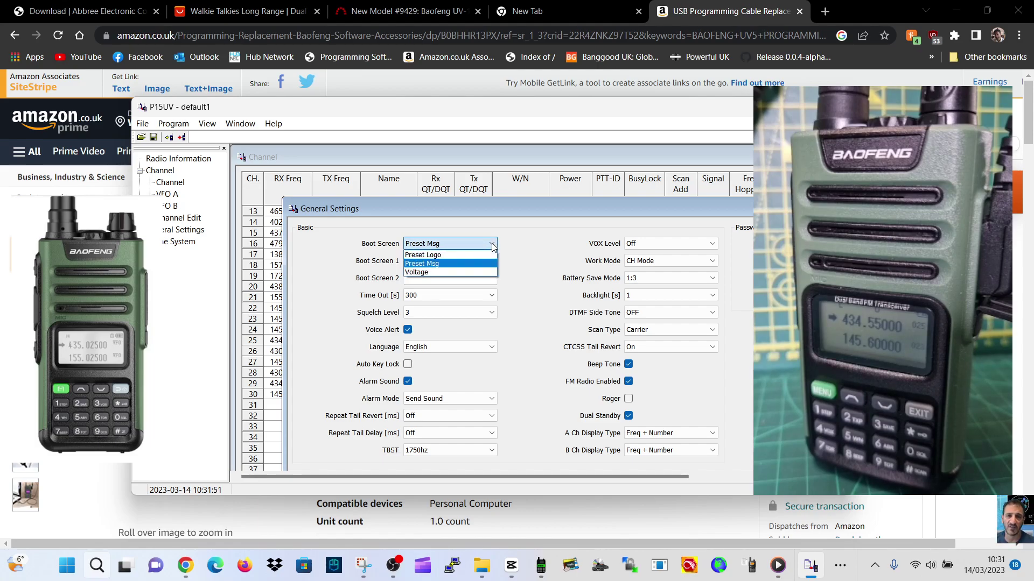
pyautogui.click(493, 246)
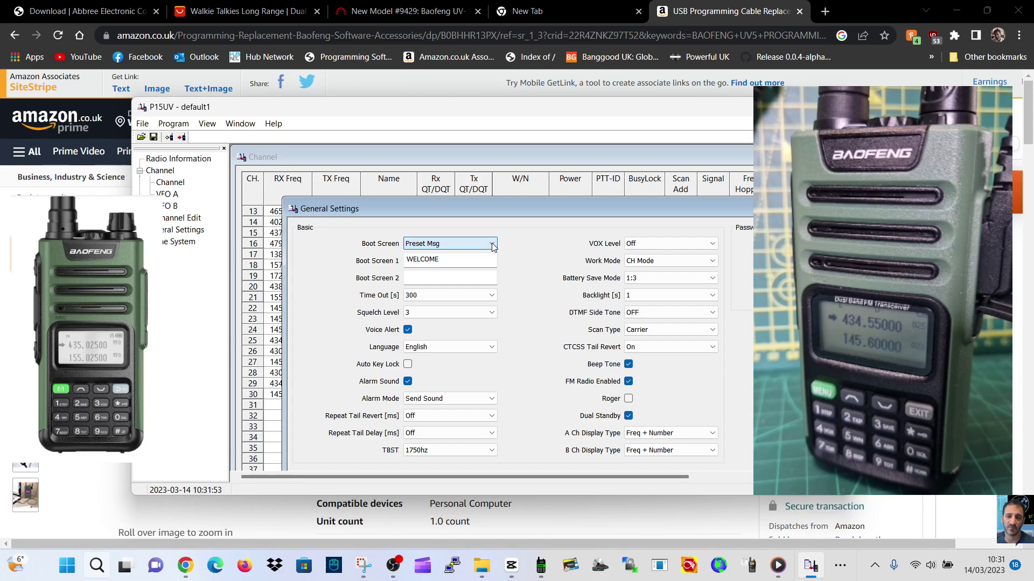
# - Replace the WELCOME first boot message with the operator's callsign and name
pyautogui.click(458, 259)
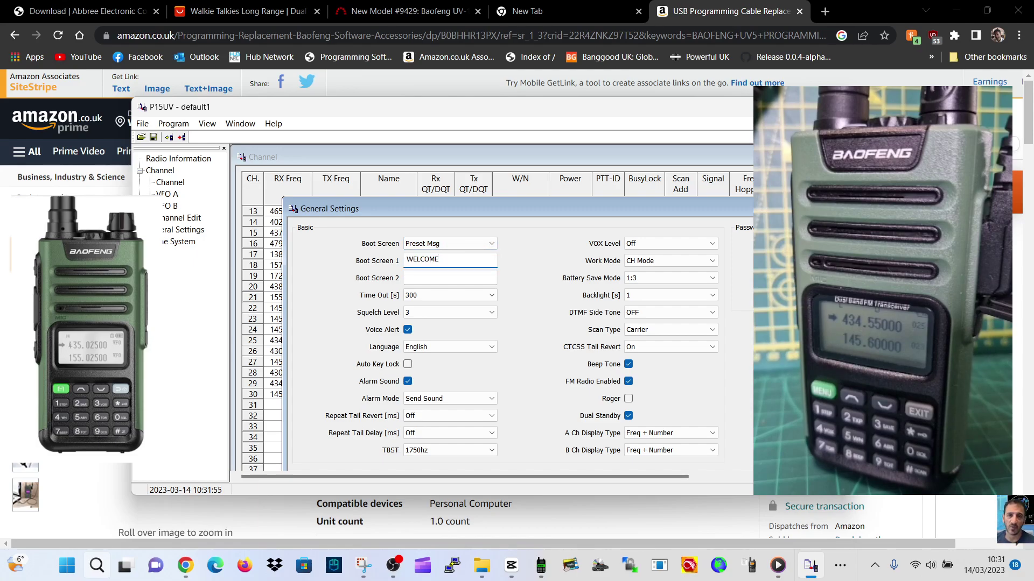
pyautogui.write('M0')
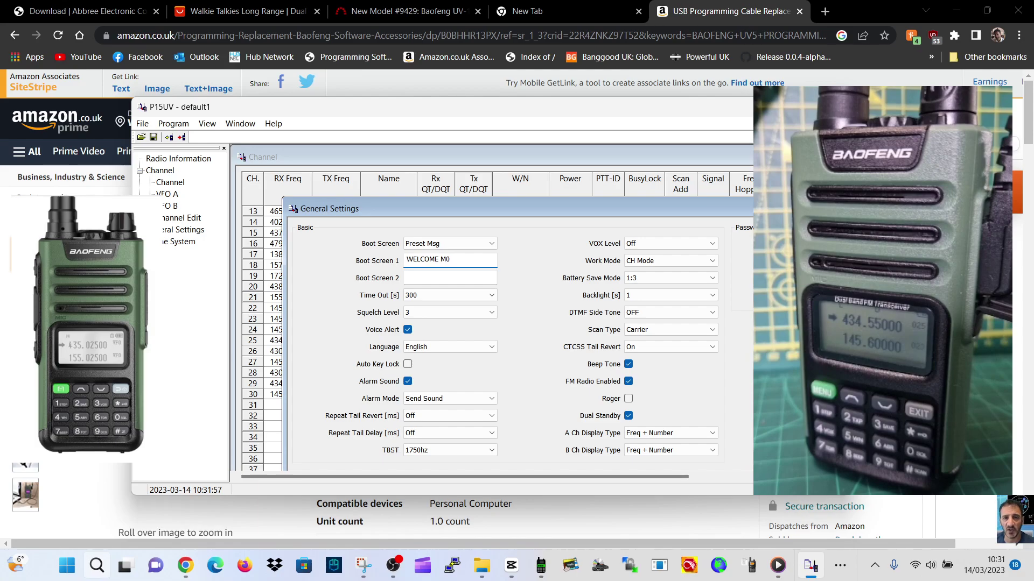
pyautogui.press('BackSpace')
pyautogui.press('BackSpace')
pyautogui.press('BackSpace')
pyautogui.press('BackSpace')
pyautogui.press('BackSpace')
pyautogui.press('BackSpace')
pyautogui.press('BackSpace')
pyautogui.press('BackSpace')
pyautogui.press('BackSpace')
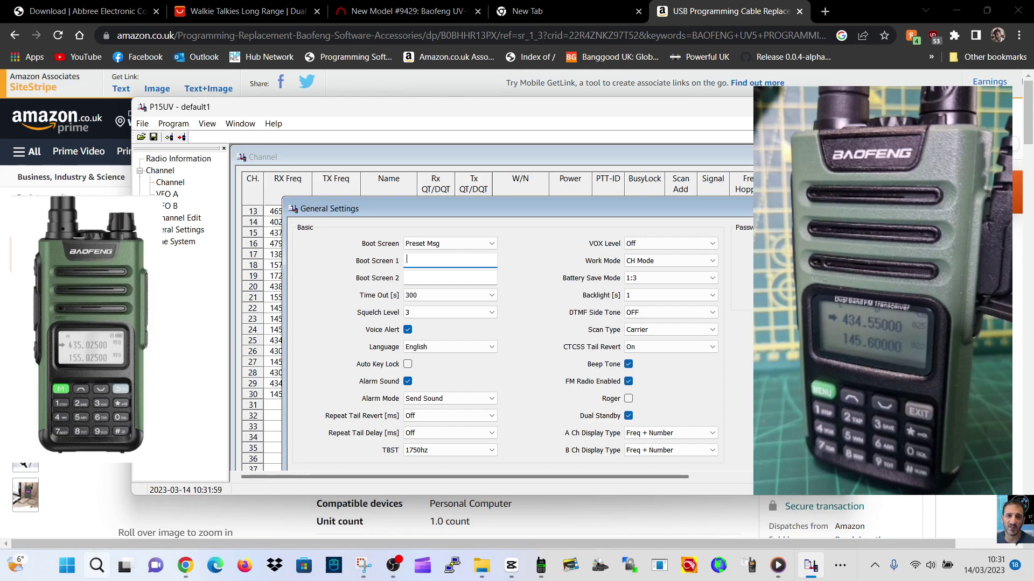
pyautogui.write('M0F')
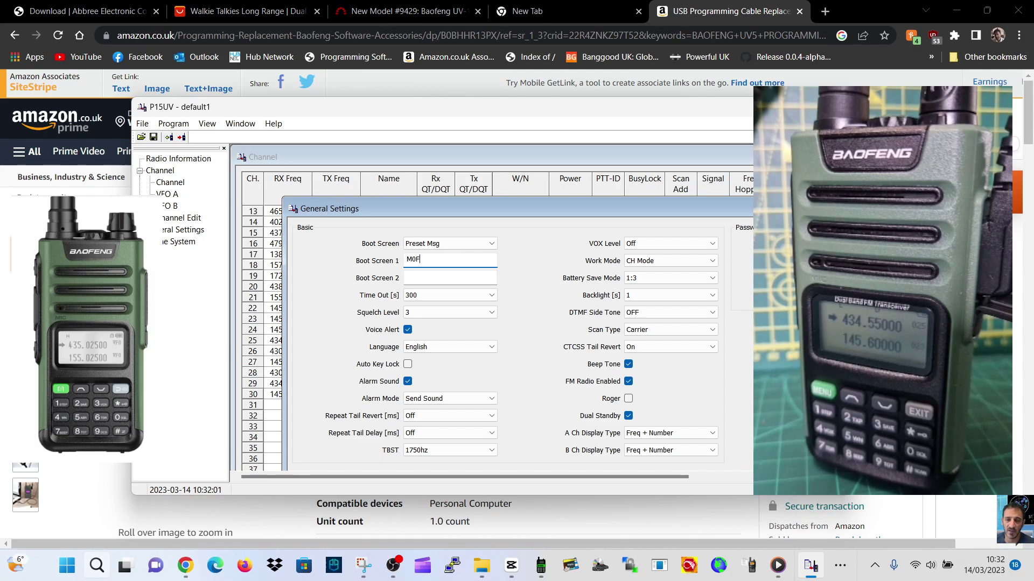
pyautogui.write('XB AND')
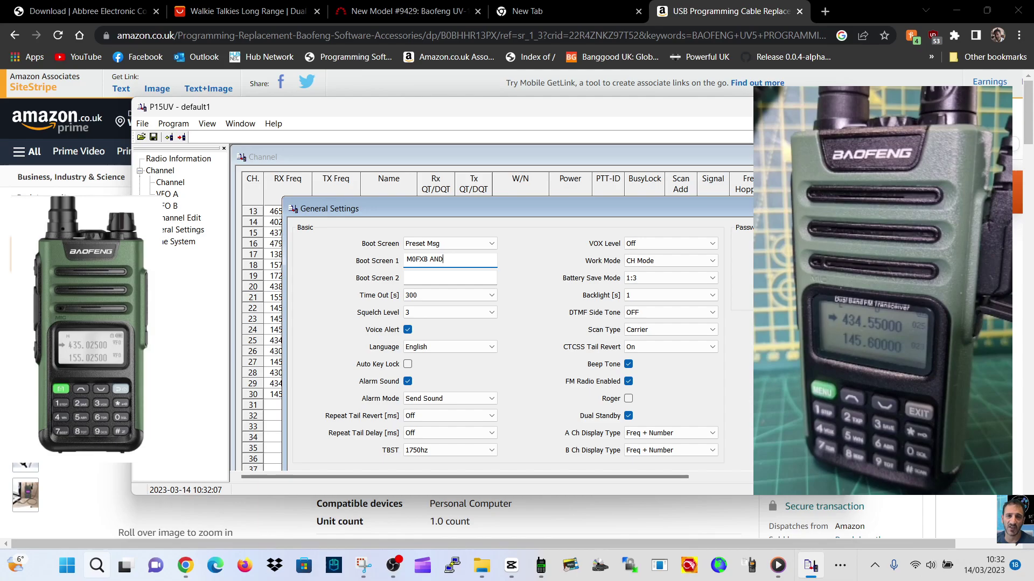
pyautogui.write('Y')
# - Set the second boot message to CQCQCQ
pyautogui.click(425, 276)
pyautogui.write('HELLO')
pyautogui.press('BackSpace')
pyautogui.press('BackSpace')
pyautogui.press('BackSpace')
pyautogui.press('BackSpace')
pyautogui.press('BackSpace')
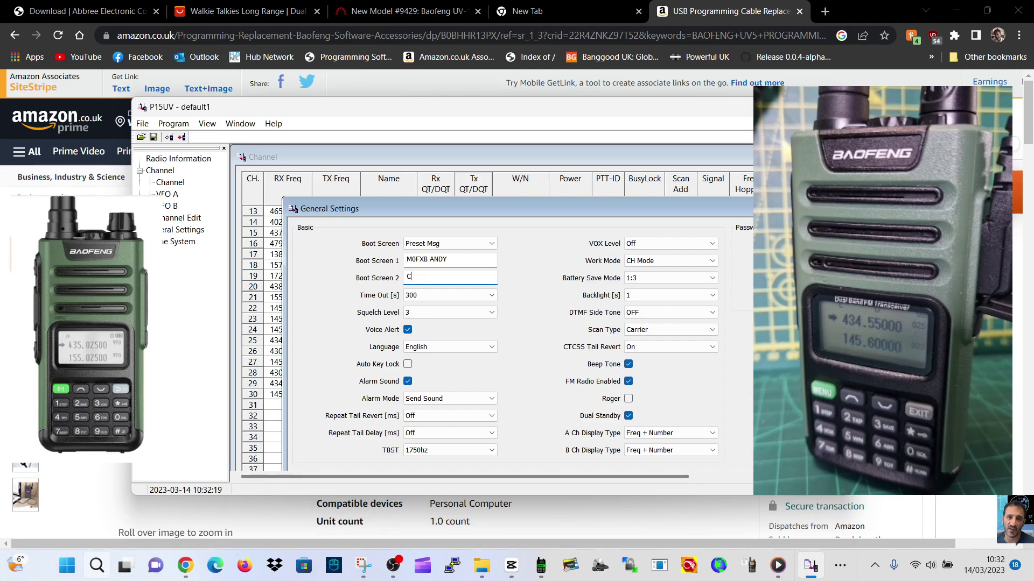
pyautogui.write('CQCQCQ')
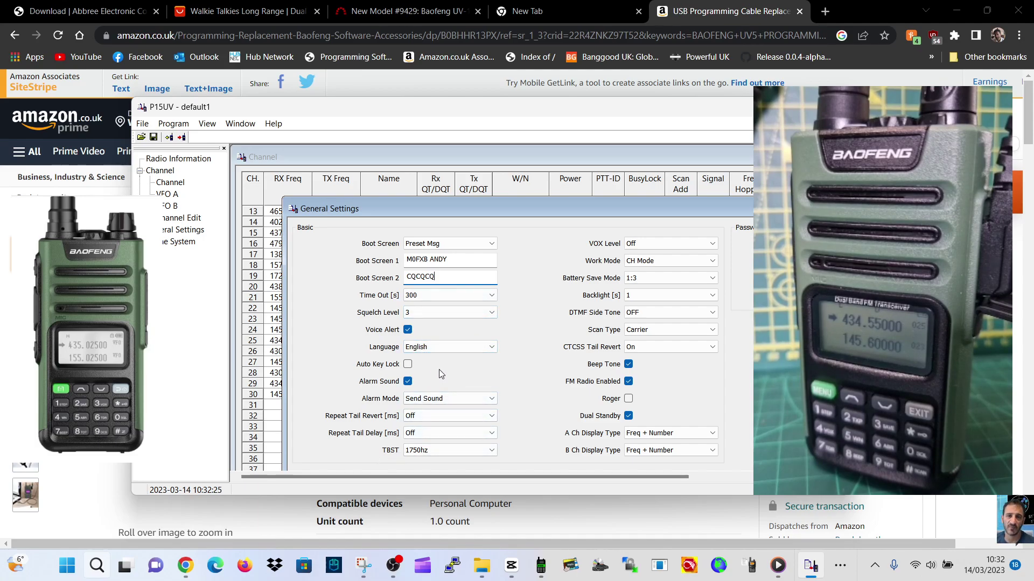
# - Review the work mode and backlight options, leaving CH Mode and backlight 1 unchanged
pyautogui.click(711, 263)
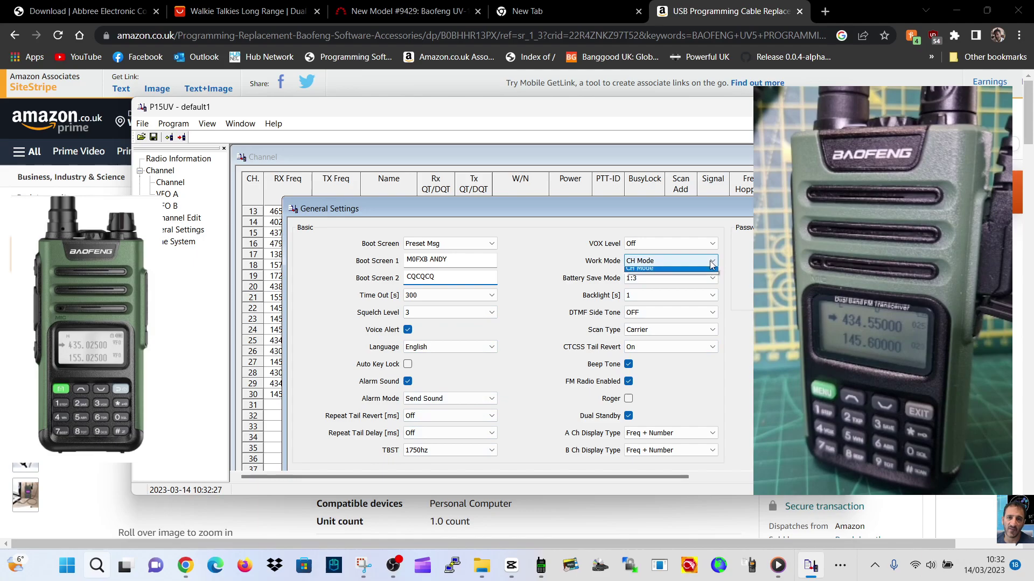
pyautogui.click(711, 263)
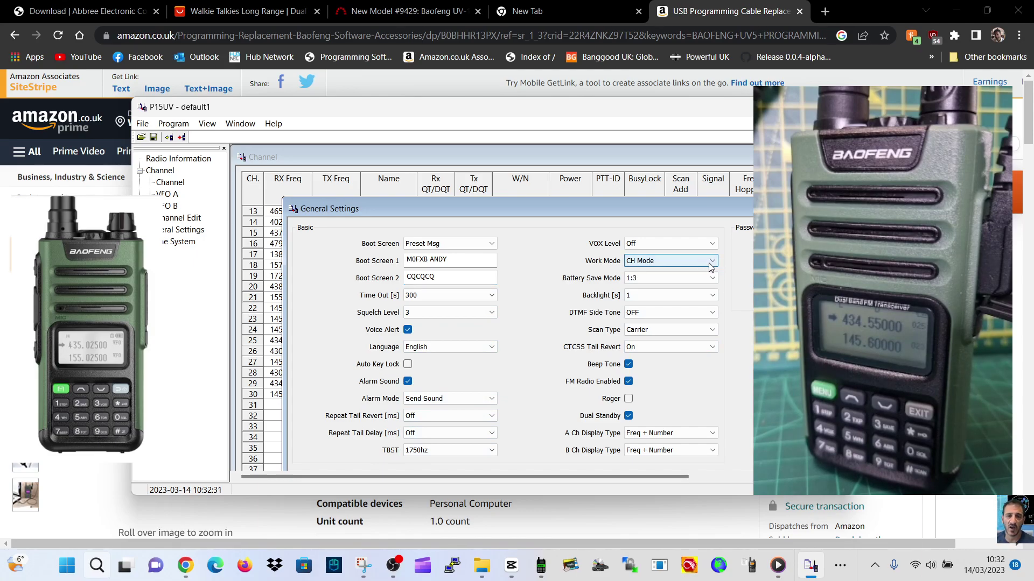
pyautogui.click(711, 264)
pyautogui.click(711, 264)
pyautogui.click(712, 296)
pyautogui.click(712, 297)
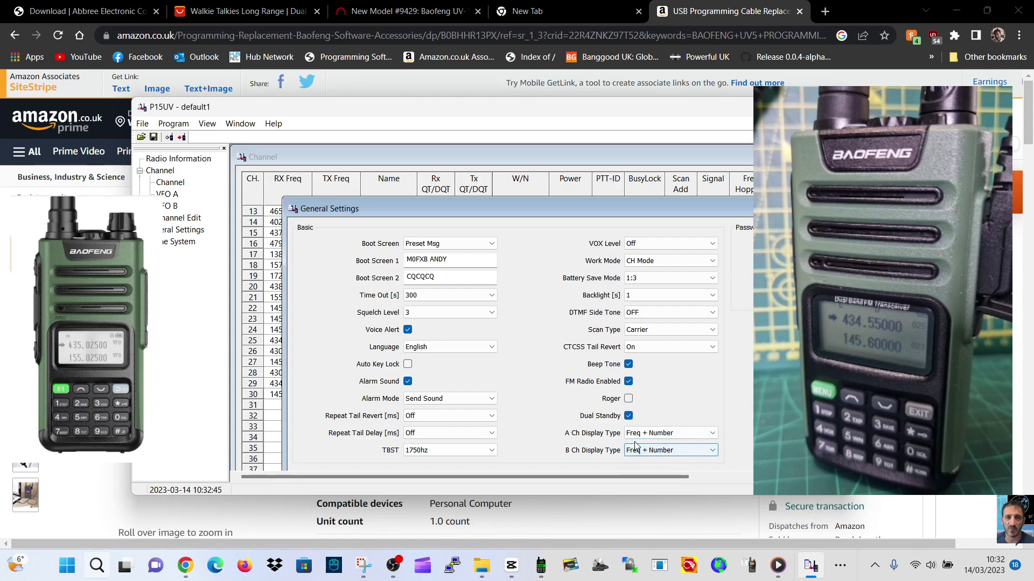
# - Set both A and B channel display types to Name + Number
pyautogui.click(712, 434)
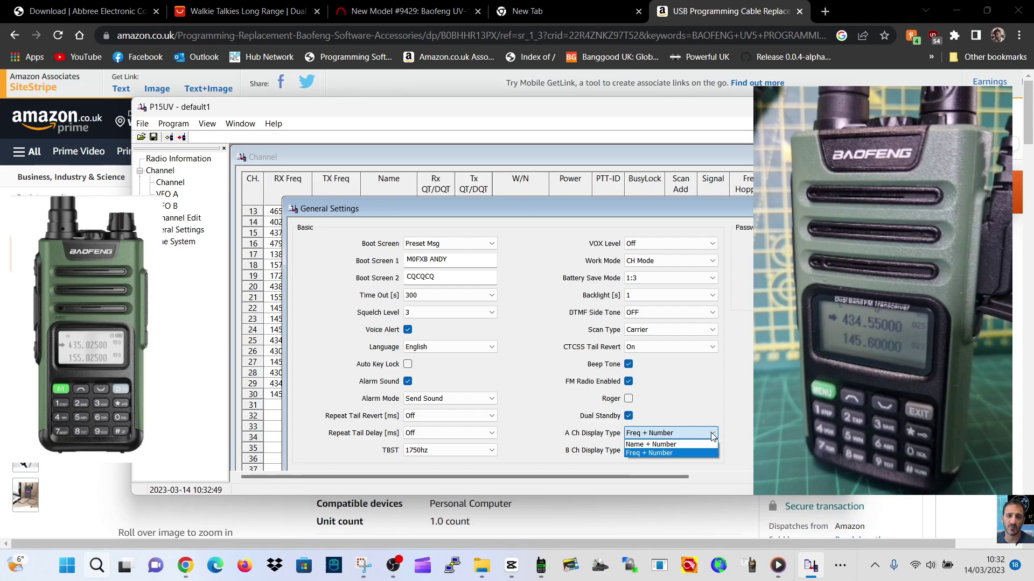
pyautogui.click(673, 446)
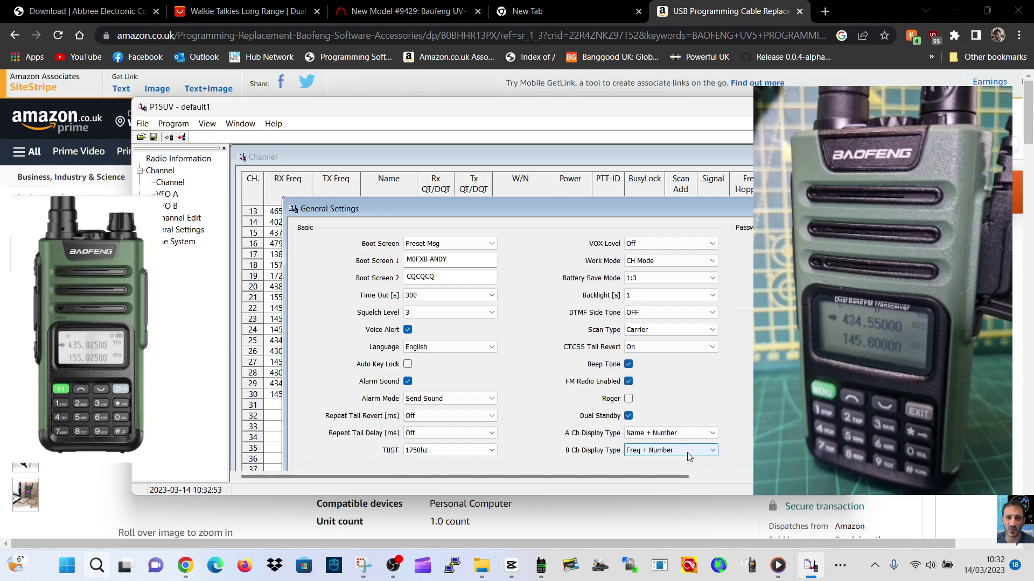
pyautogui.click(714, 452)
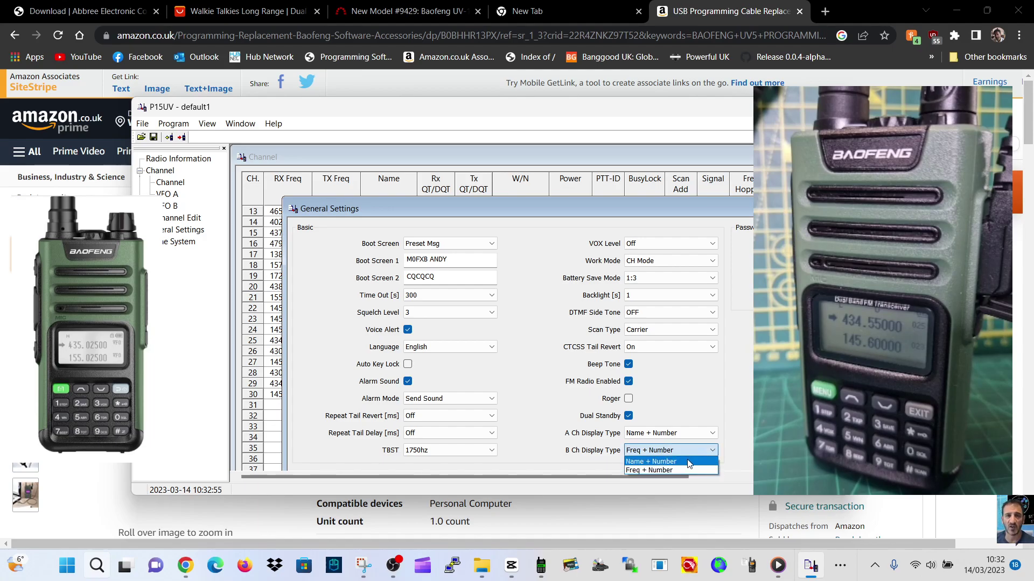
pyautogui.click(689, 462)
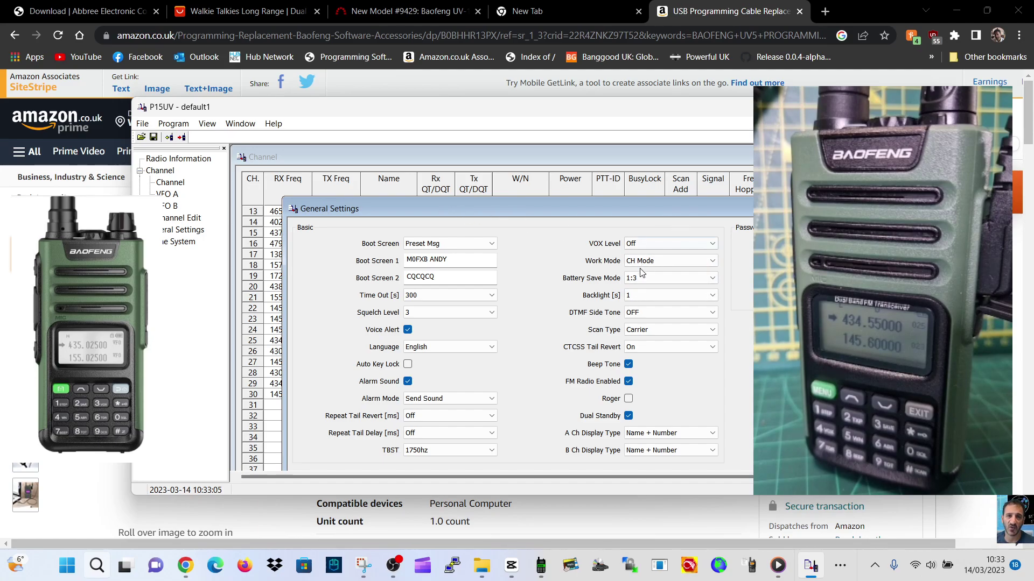
# - In Phone System settings, change DTMF encode code 1 to 41522
pyautogui.click(166, 219)
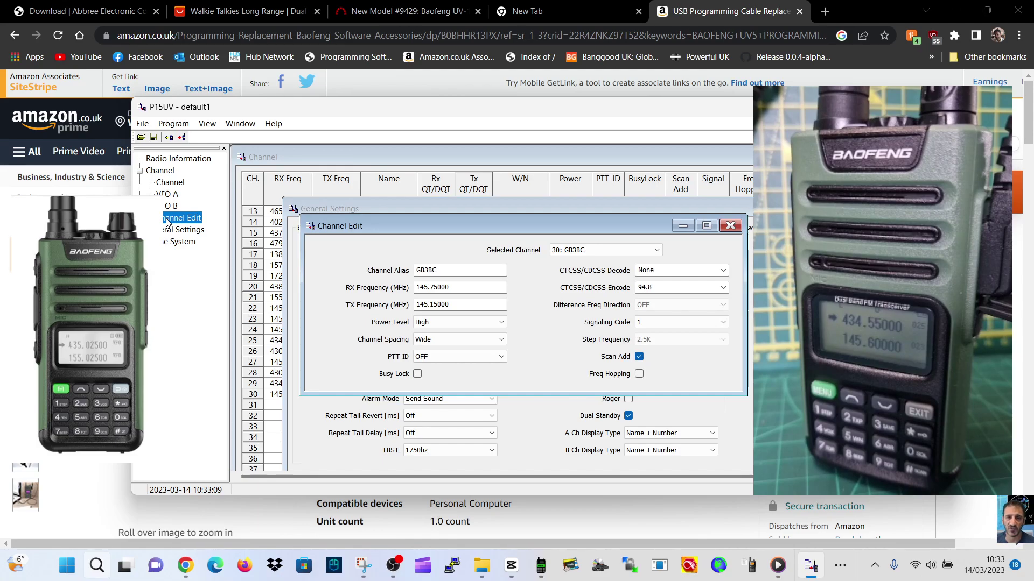
pyautogui.click(167, 231)
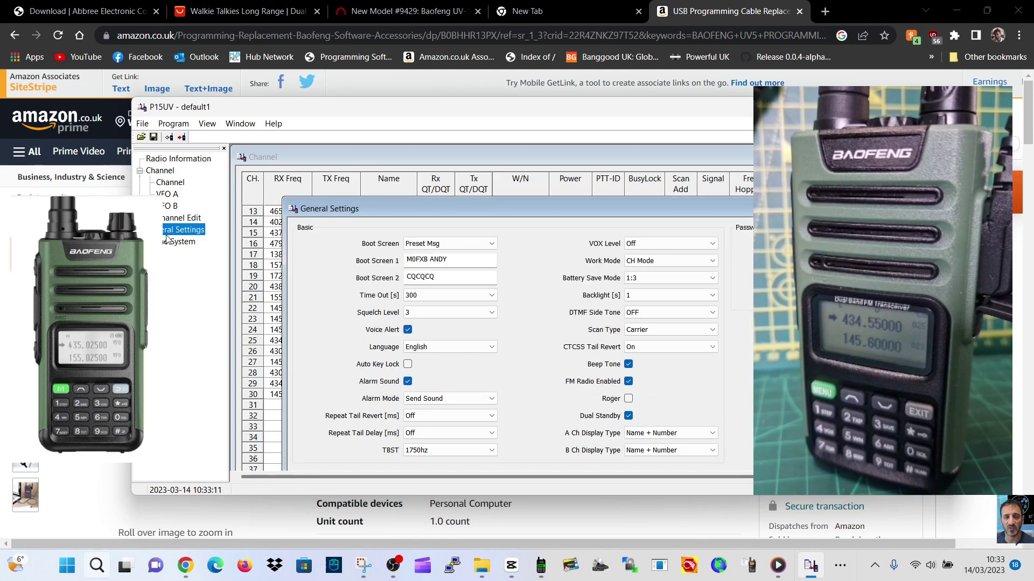
pyautogui.click(167, 242)
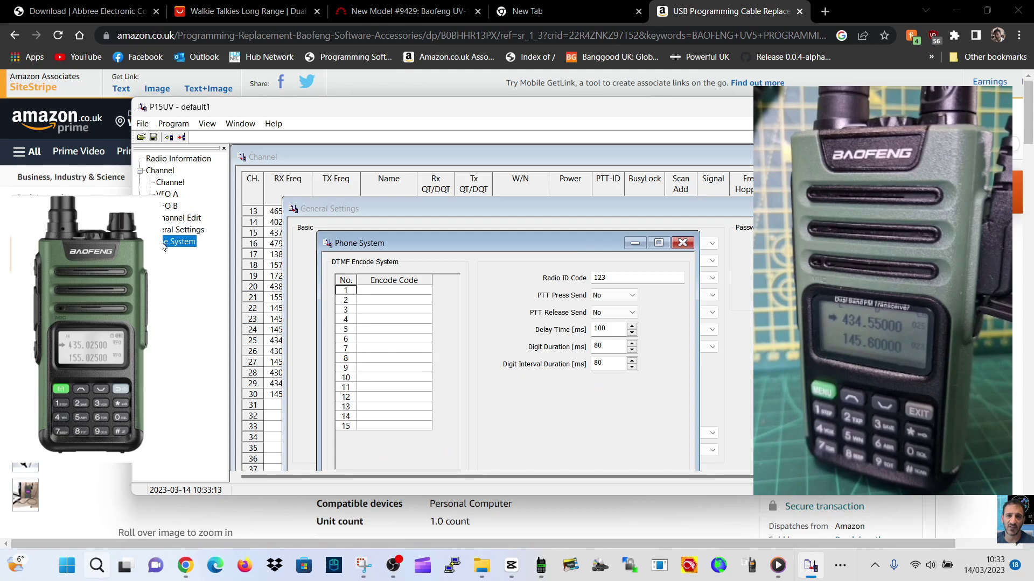
pyautogui.click(371, 291)
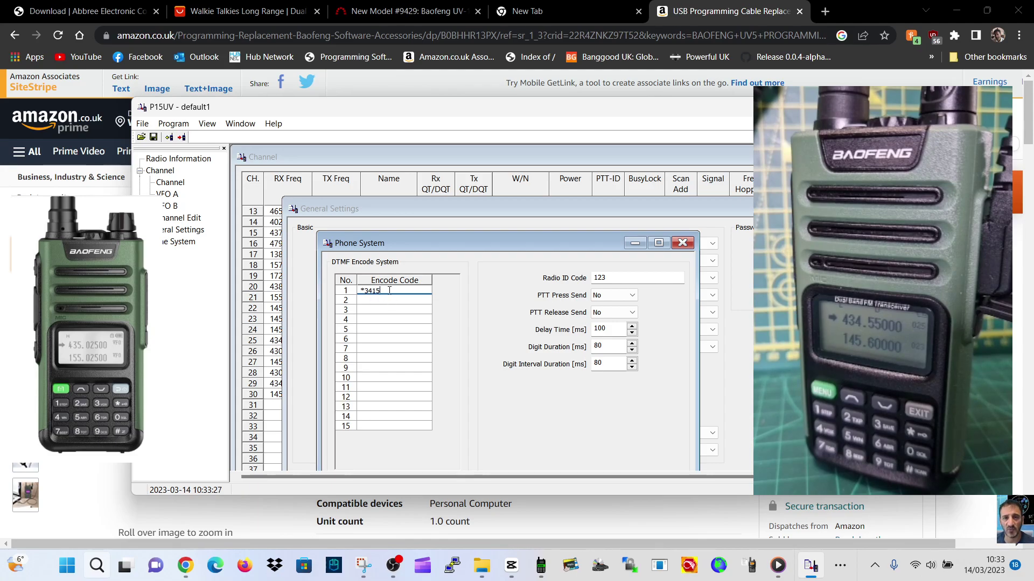
pyautogui.press('BackSpace')
pyautogui.press('BackSpace')
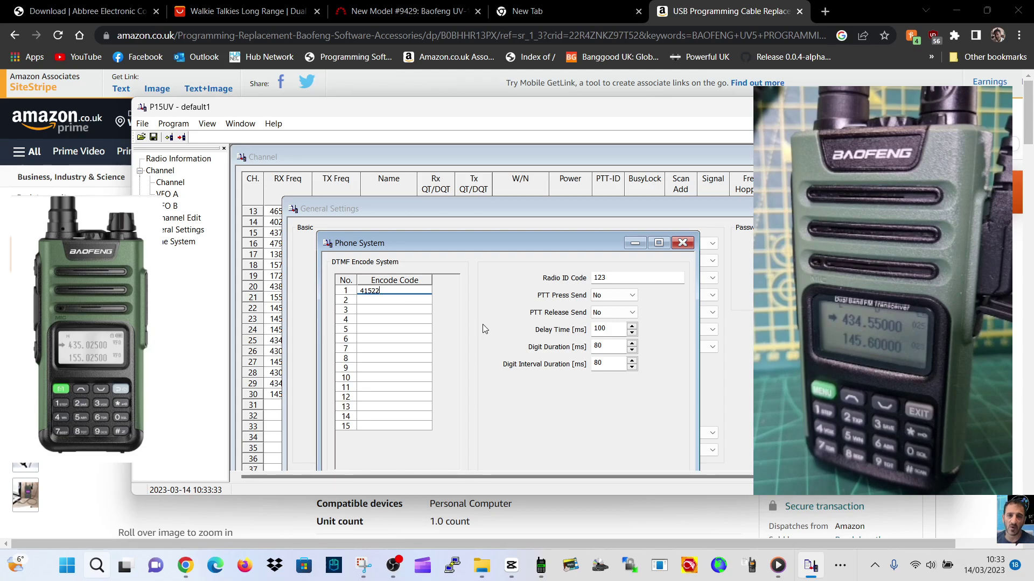
pyautogui.press('Return')
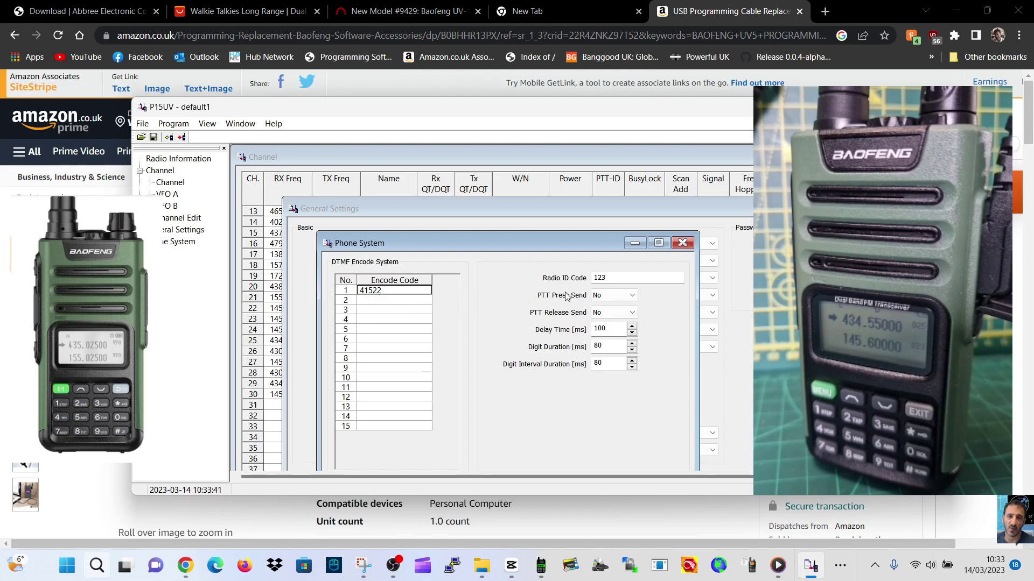
# - Write all programmed settings to the radio and confirm the transfer
pyautogui.click(175, 125)
pyautogui.click(210, 167)
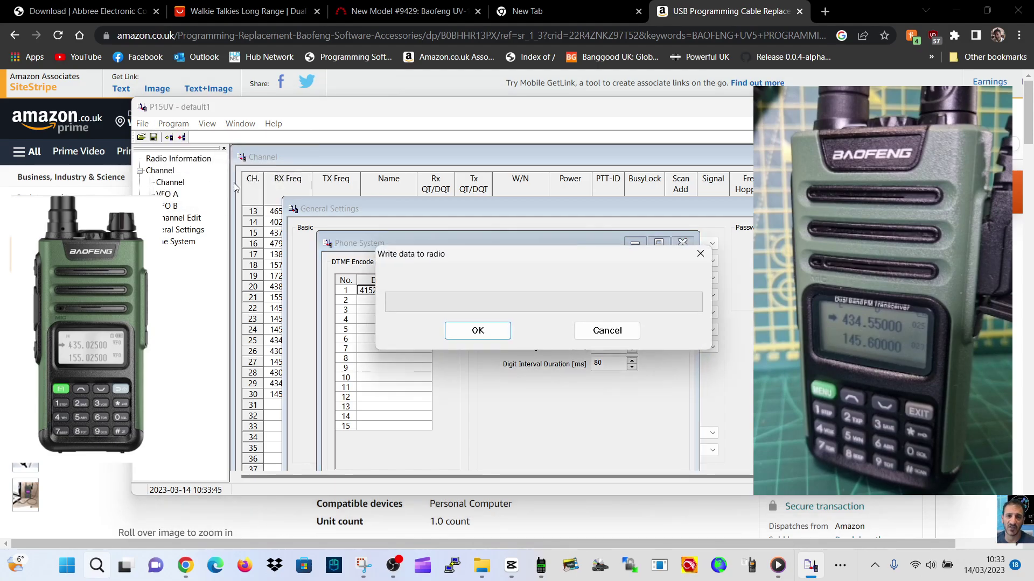
pyautogui.click(450, 333)
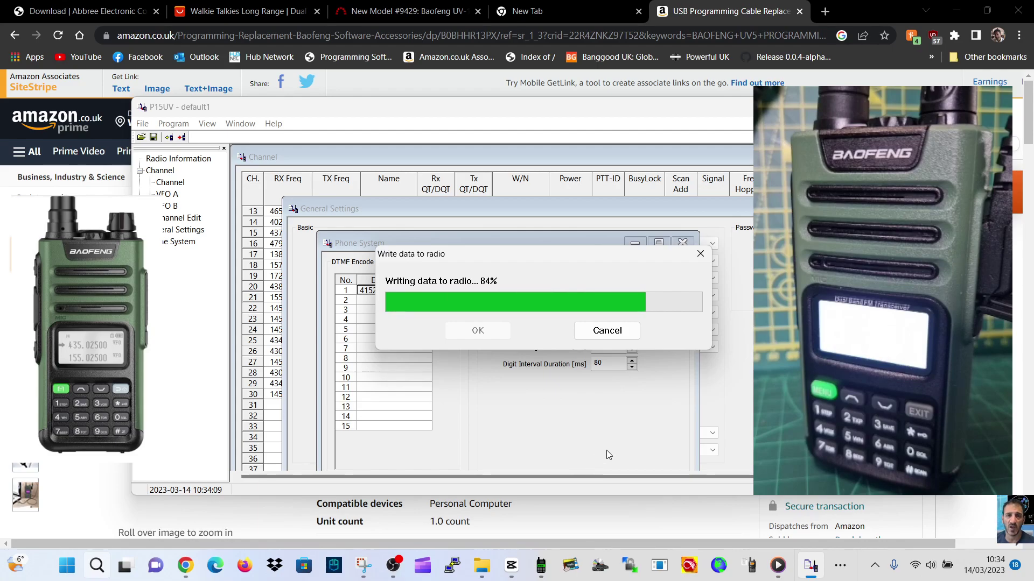
pyautogui.moveTo(572, 260); pyautogui.dragTo(596, 275)
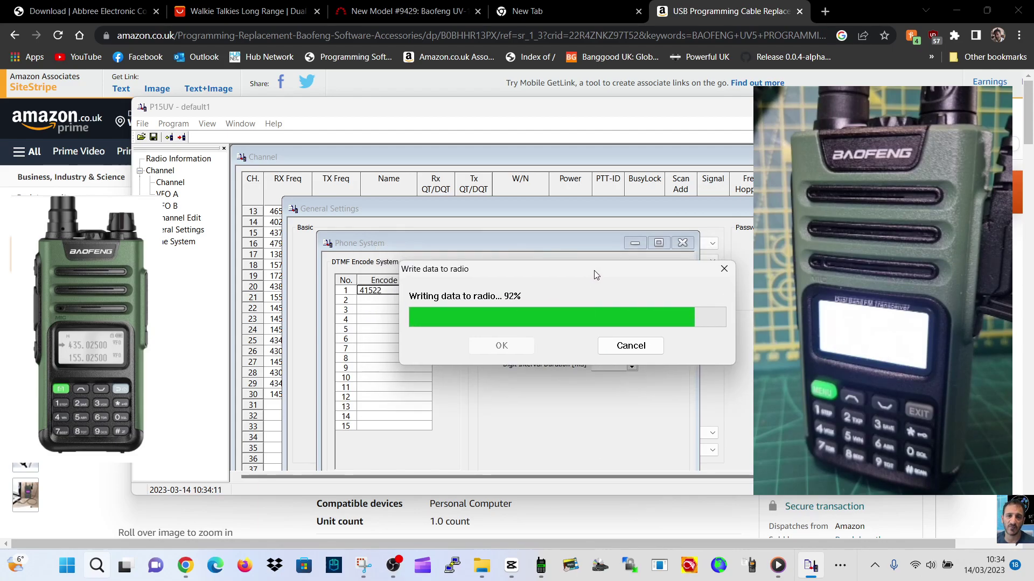